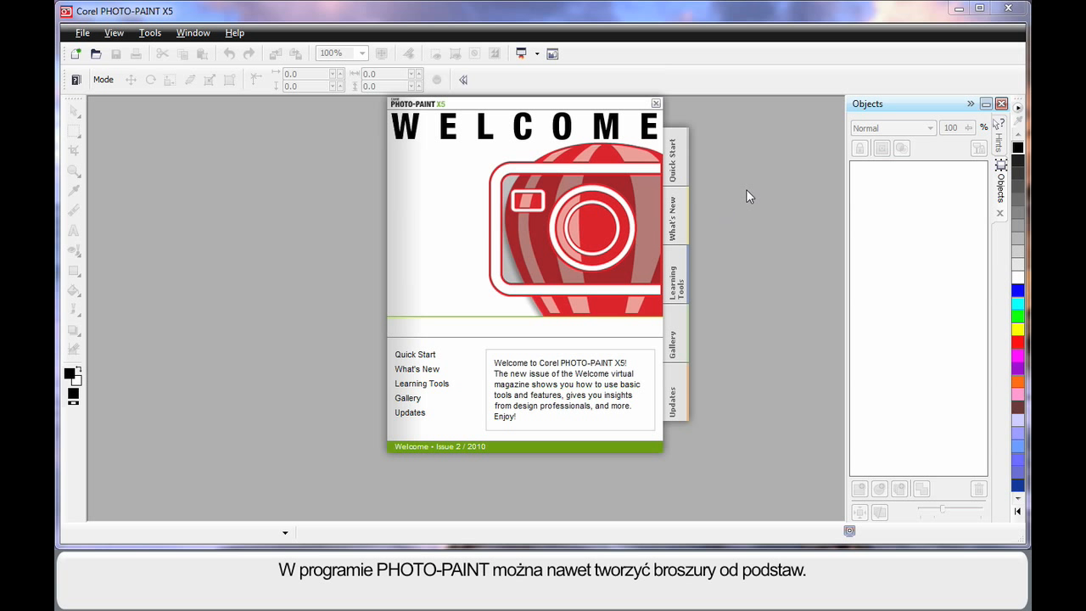
- Open A-Seoul.jpg from the Pictures library, maximize its image window and fit the whole picture in view
left_click(677, 169)
left_click(464, 387)
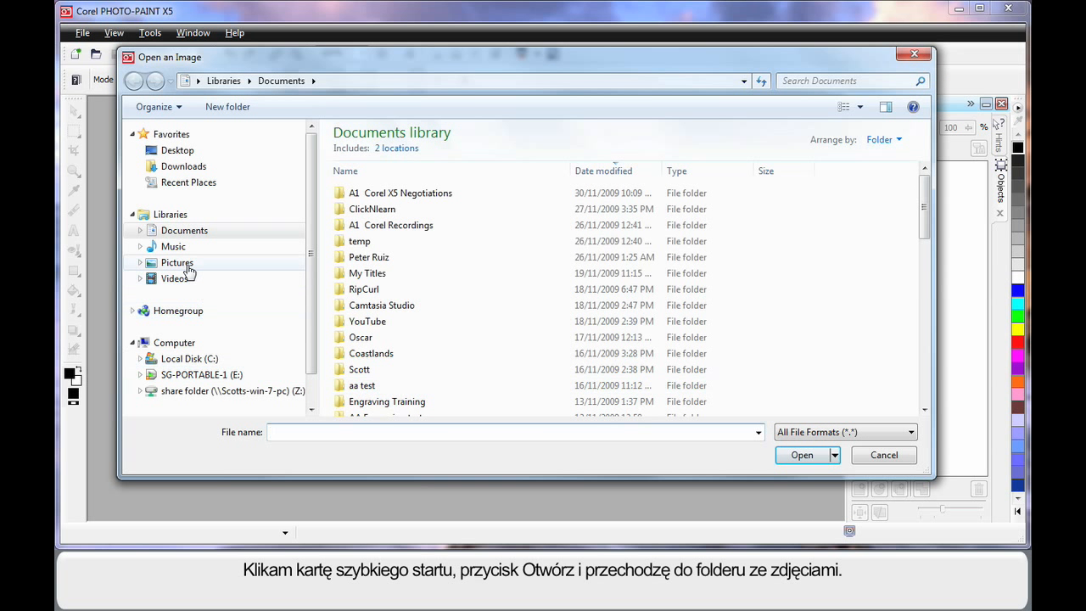
left_click(179, 263)
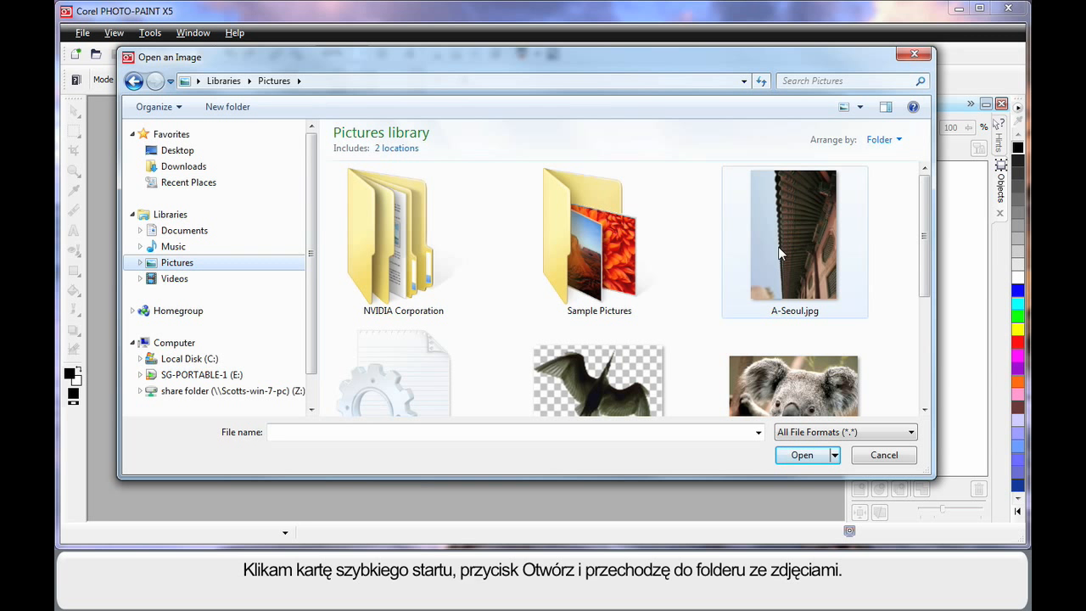
double_click(805, 242)
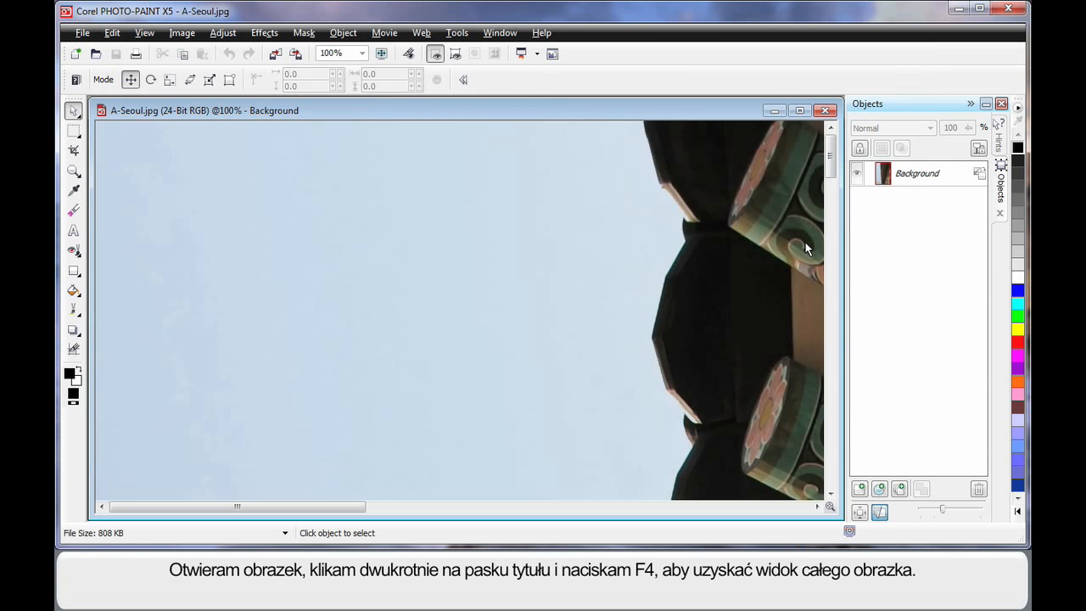
double_click(439, 112)
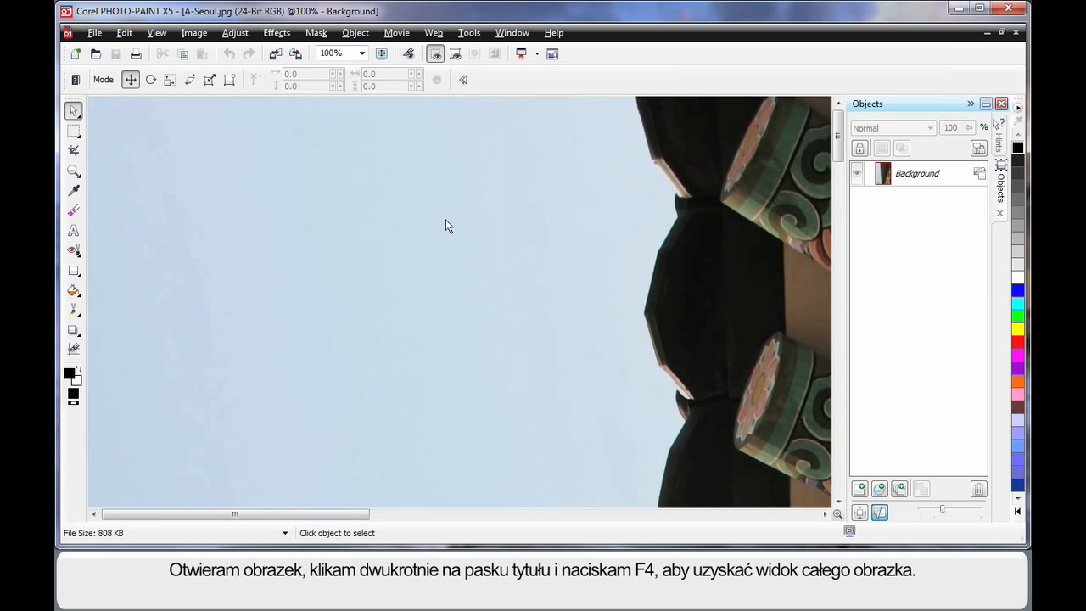
key("F4")
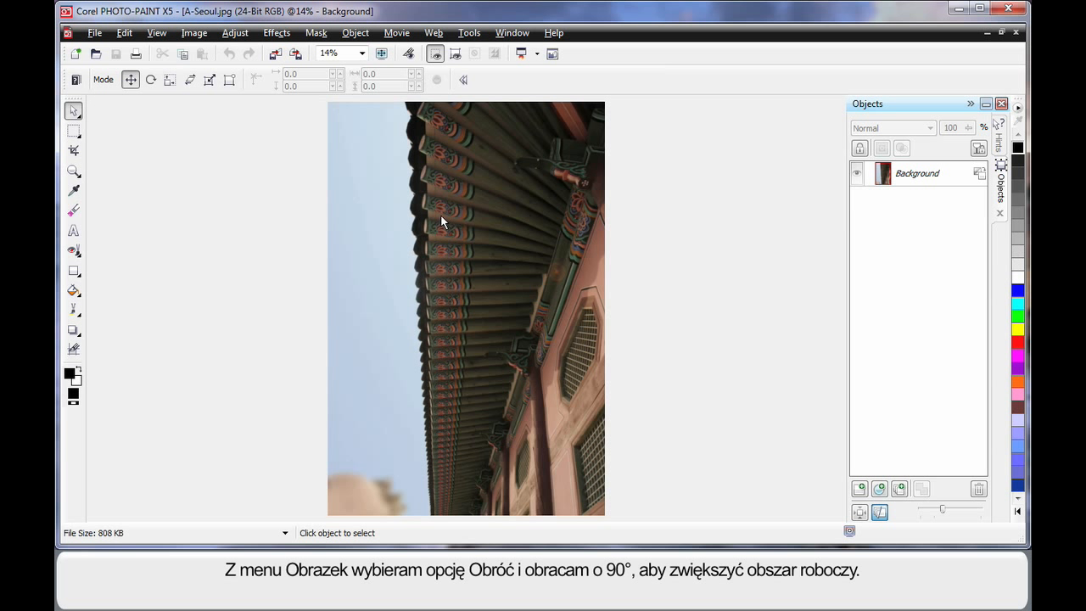
- Rotate the whole image 90° clockwise and fit it to the window
left_click(196, 33)
mouse_move(262, 348)
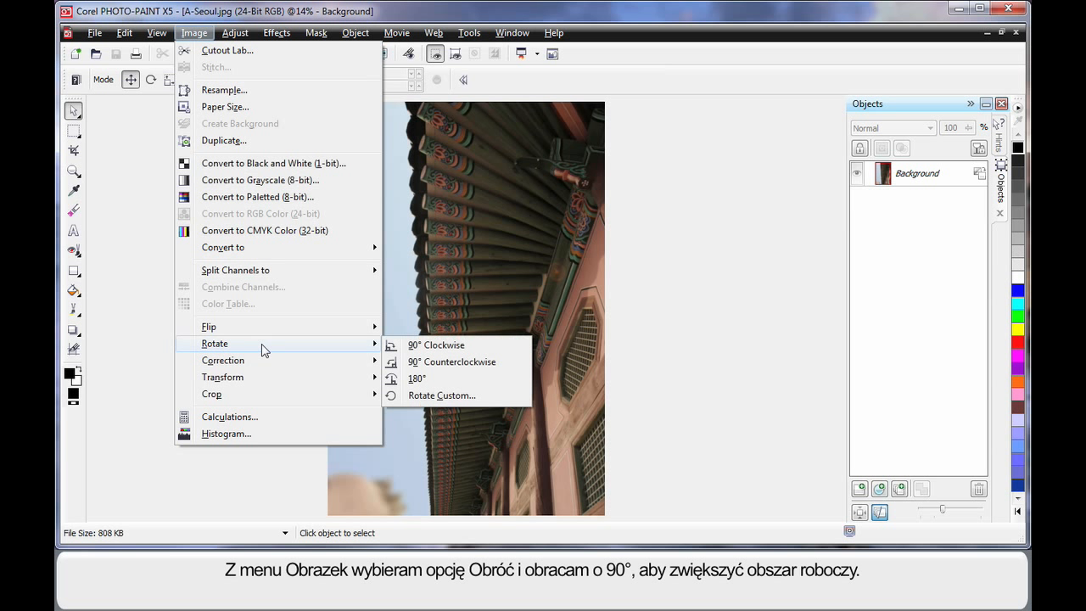
left_click(434, 348)
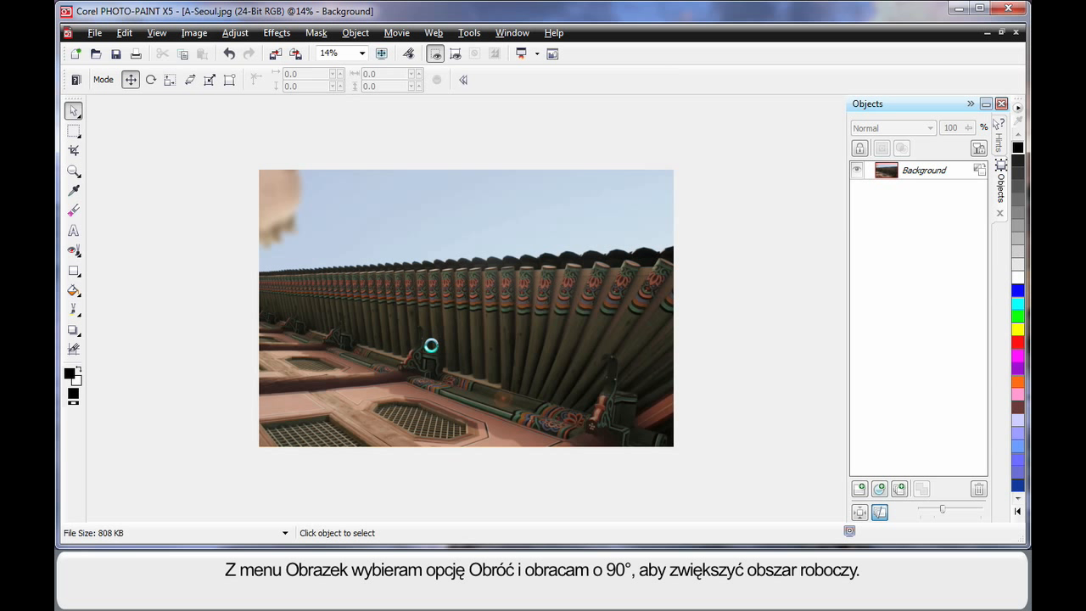
key("F4")
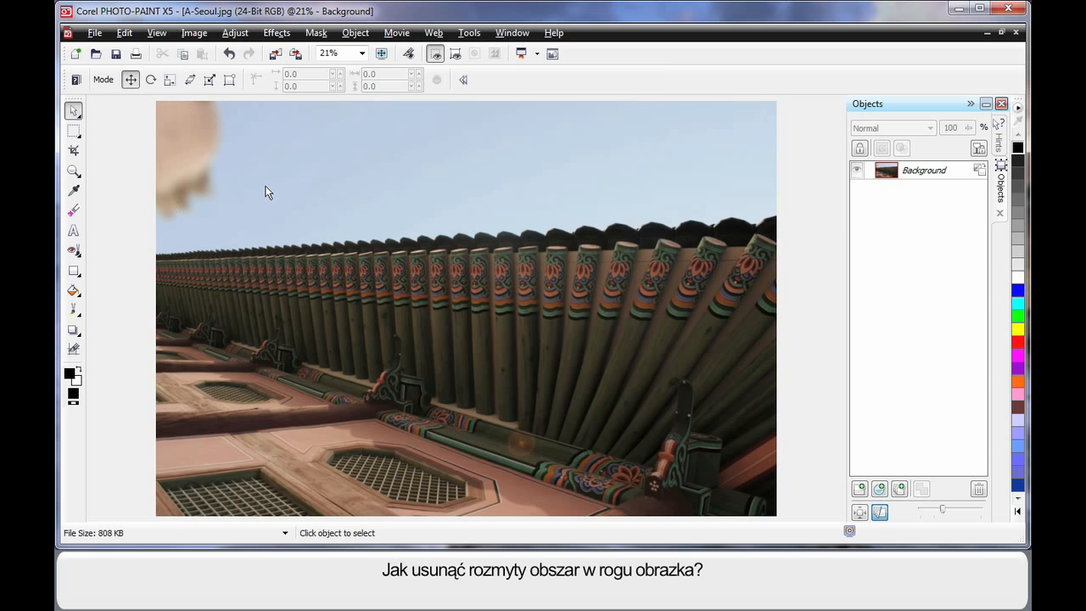
- Use the Clone tool to paint clean sky over the blurred shape in the photo's upper-left corner
left_click(80, 258)
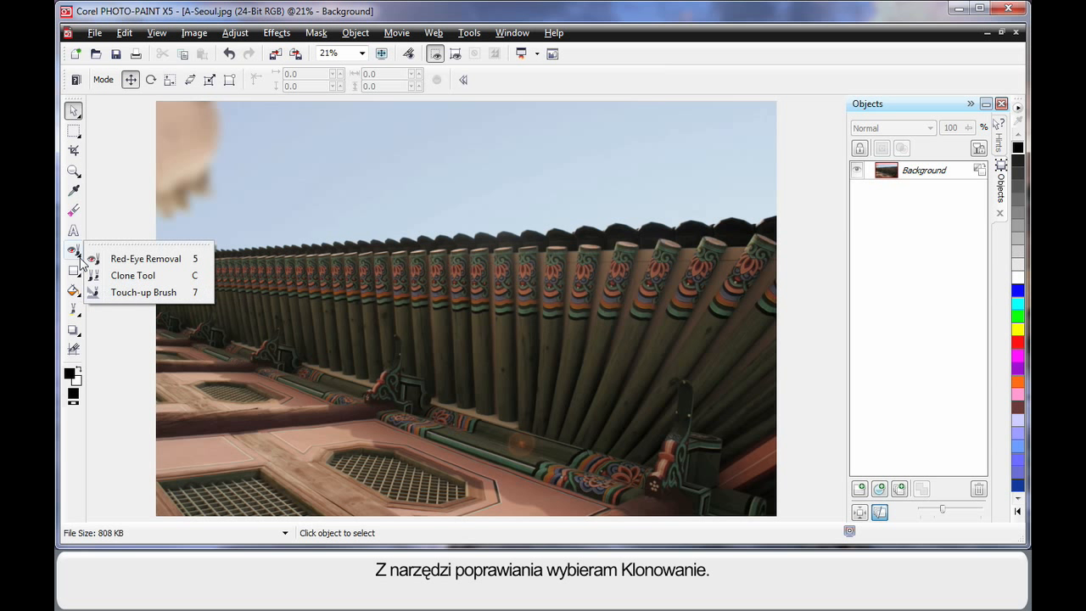
left_click(133, 278)
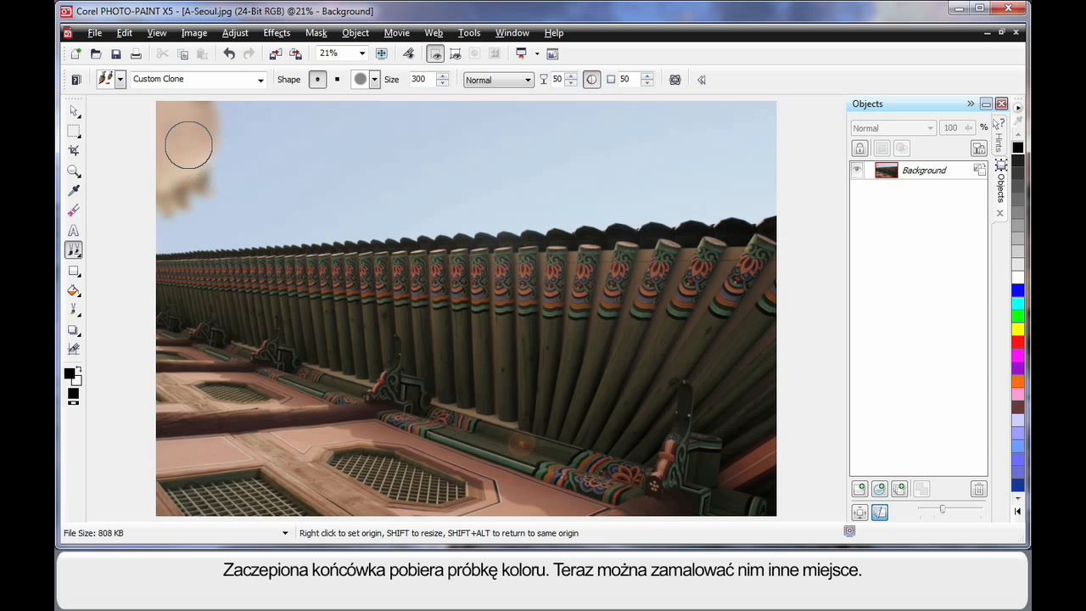
mouse_move(213, 122)
left_mouse_down()
mouse_move(211, 181)
mouse_move(215, 126)
mouse_move(194, 124)
mouse_move(213, 116)
mouse_move(209, 201)
mouse_move(181, 206)
mouse_move(162, 192)
mouse_move(188, 149)
mouse_move(187, 109)
mouse_move(181, 128)
mouse_move(236, 140)
left_mouse_up()
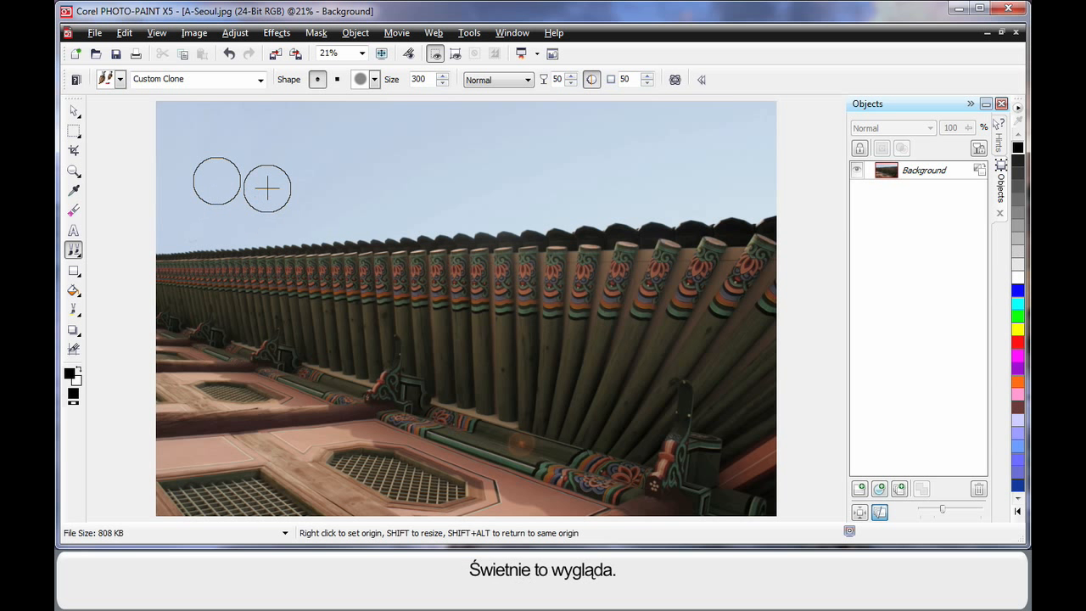
left_click_drag(216, 182, 229, 177)
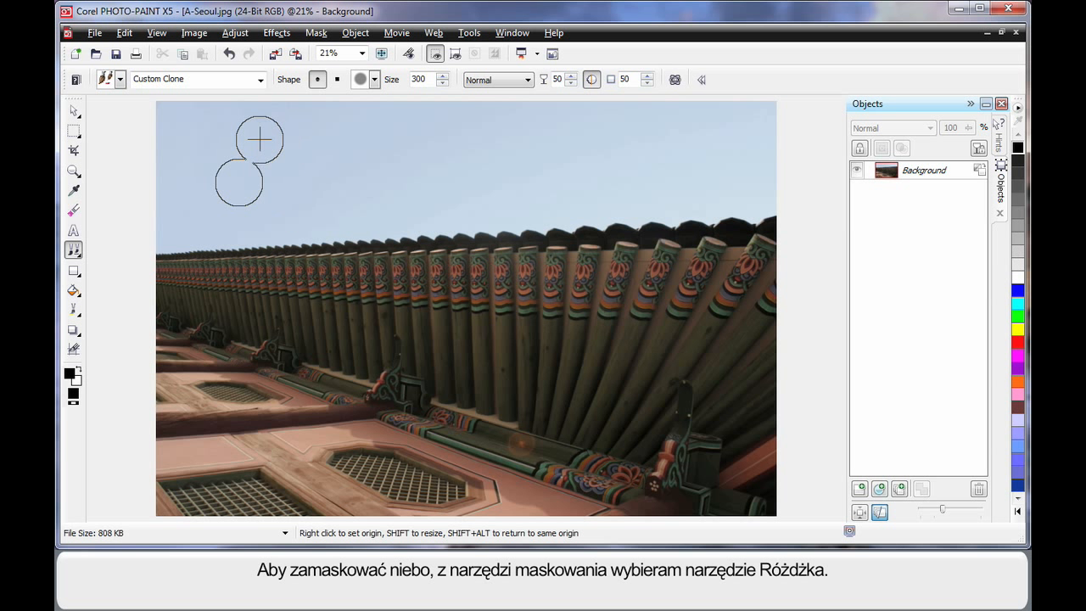
- Mask the sky with the Magic Wand Mask in additive mode at a tolerance of 12
left_click(75, 131)
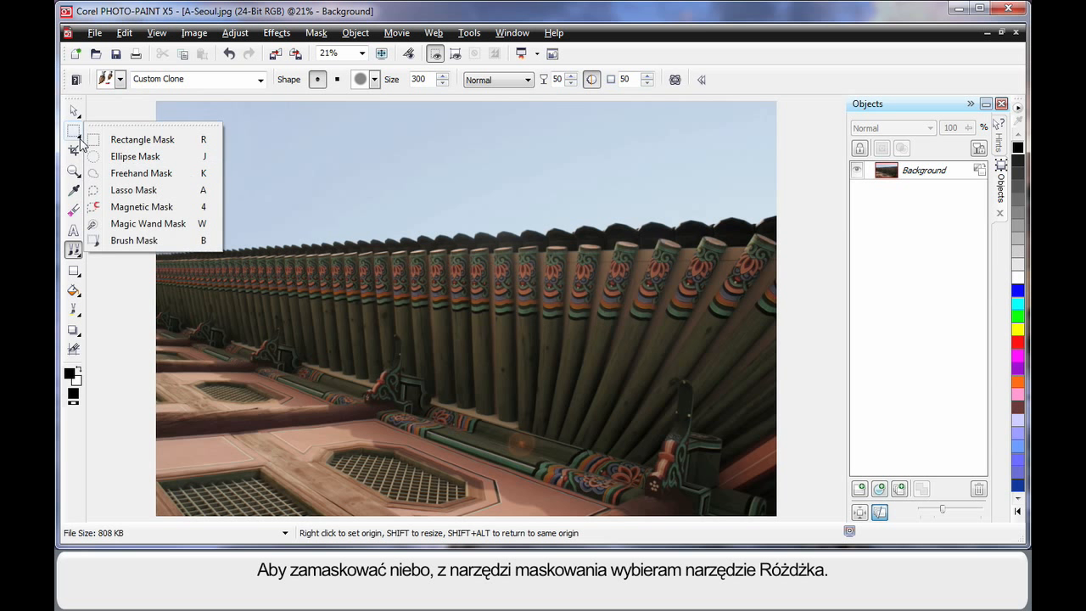
left_click(140, 223)
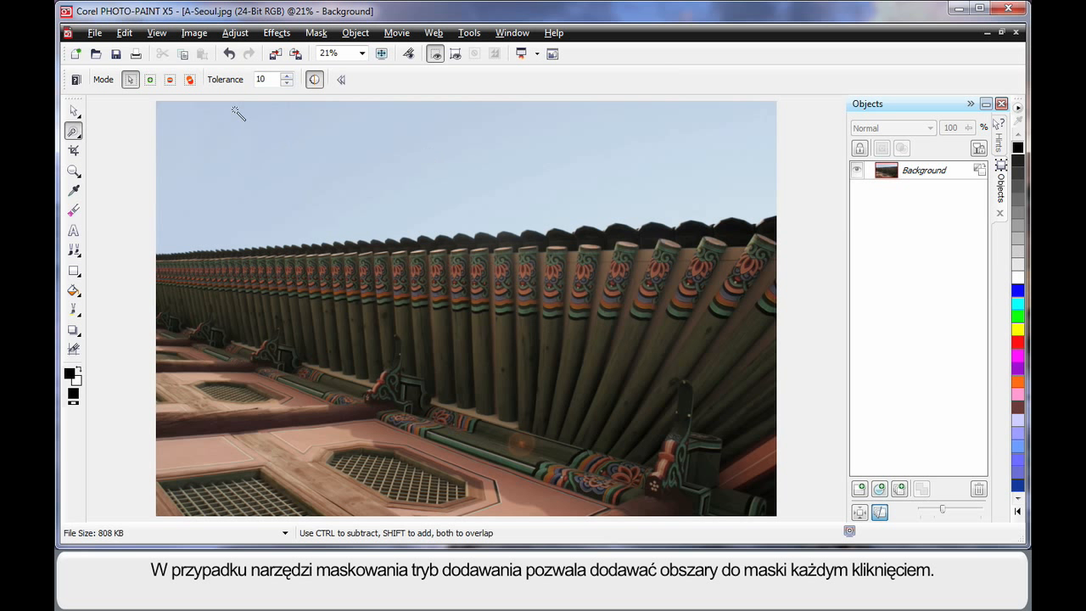
left_click(151, 80)
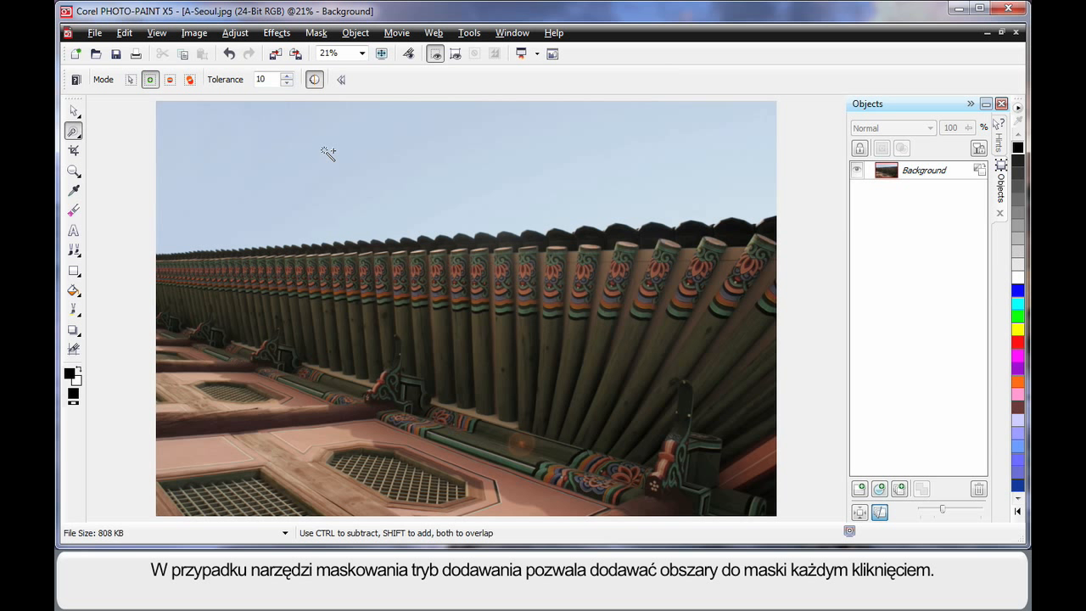
left_click(287, 75)
left_click(287, 76)
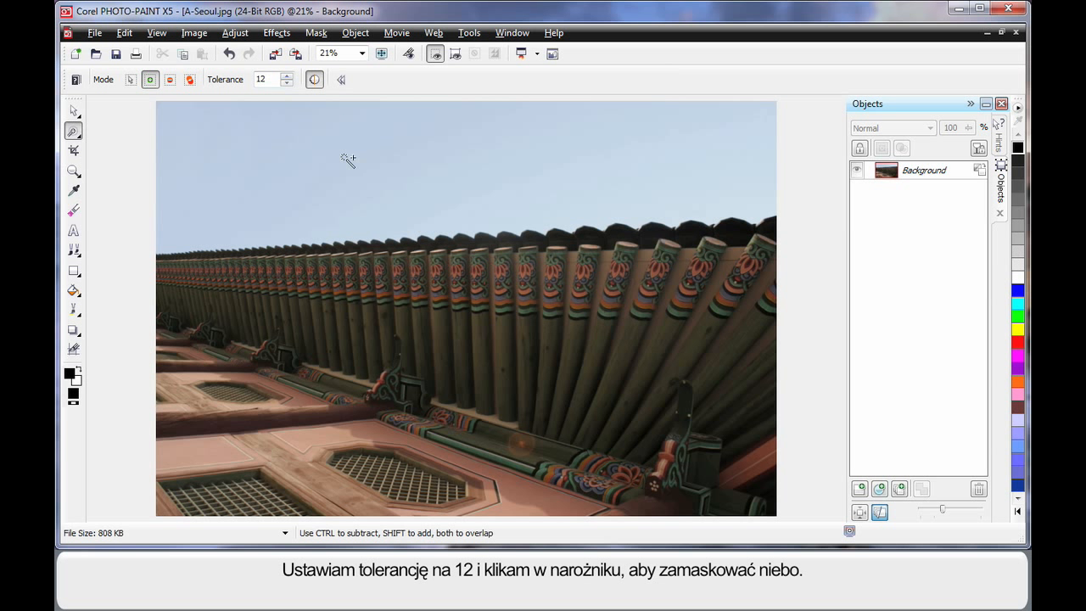
left_click(181, 120)
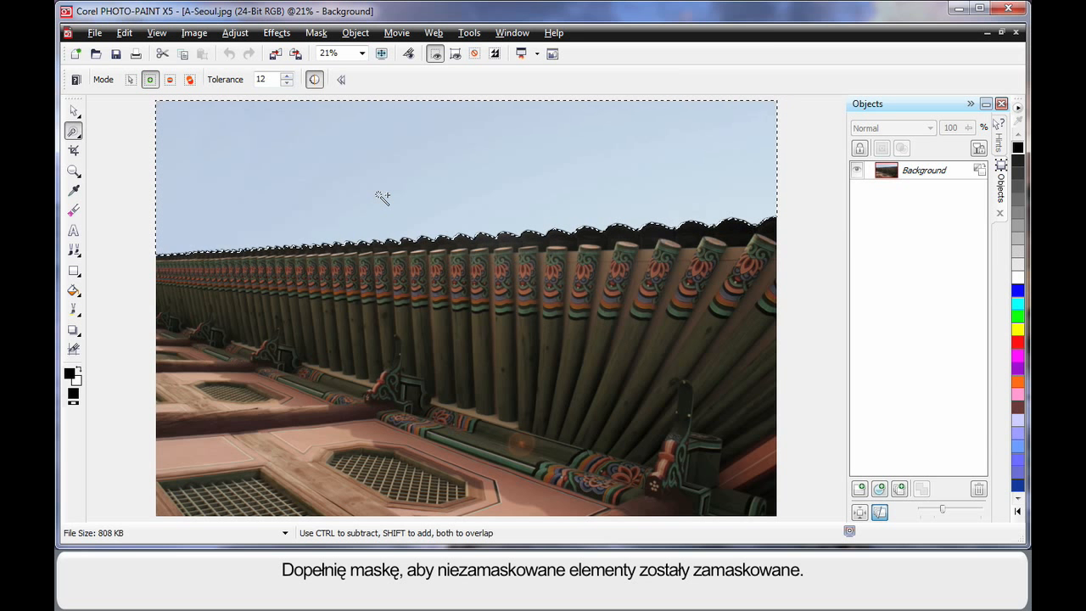
- Invert the sky mask and cut the masked building out of the background into a new object
left_click(496, 55)
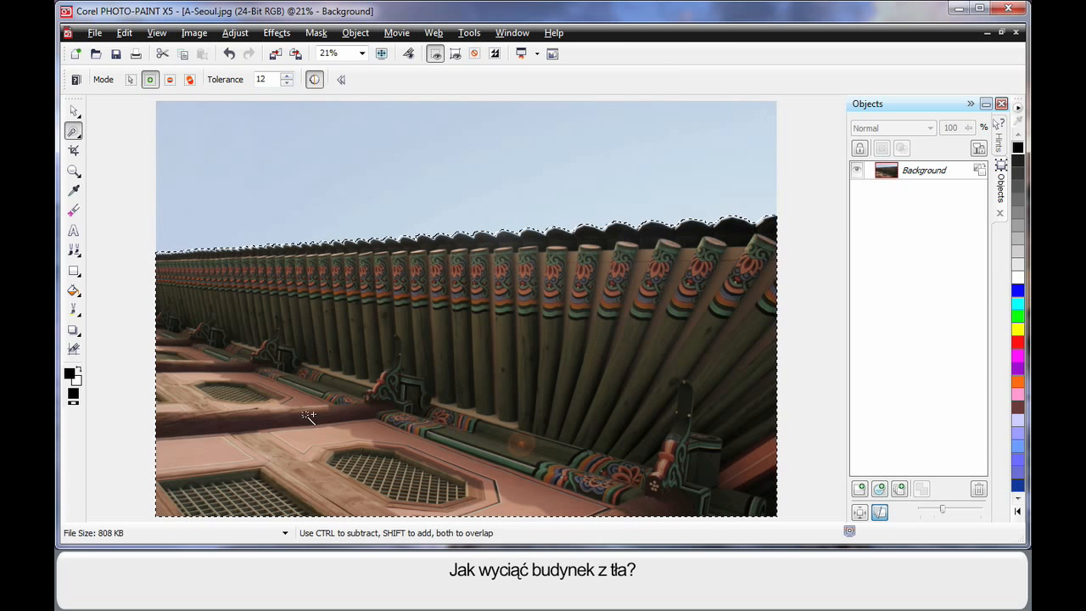
left_click(357, 34)
mouse_move(373, 51)
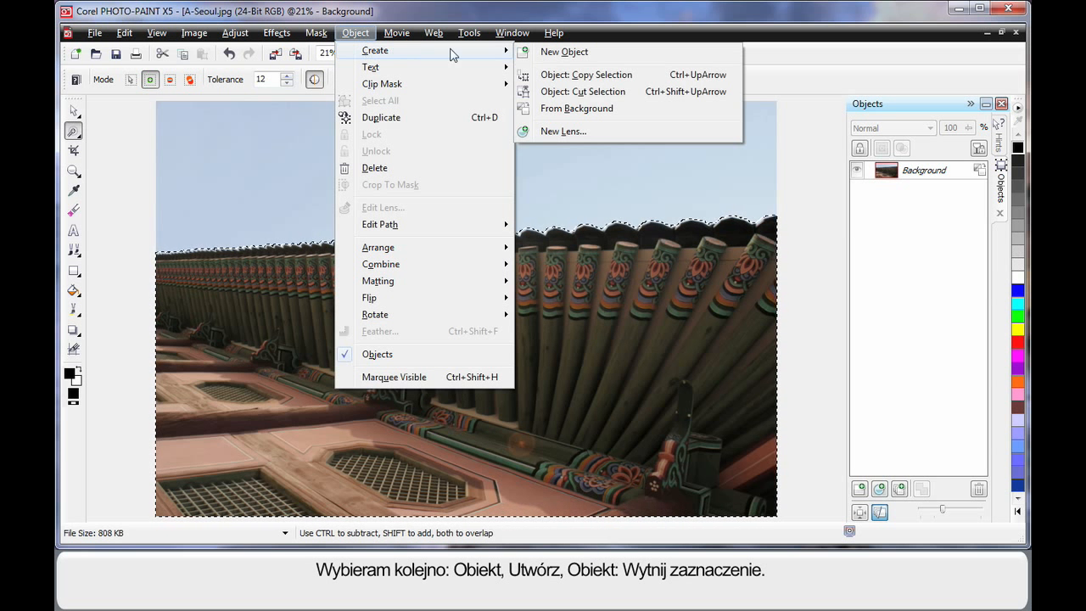
left_click(609, 95)
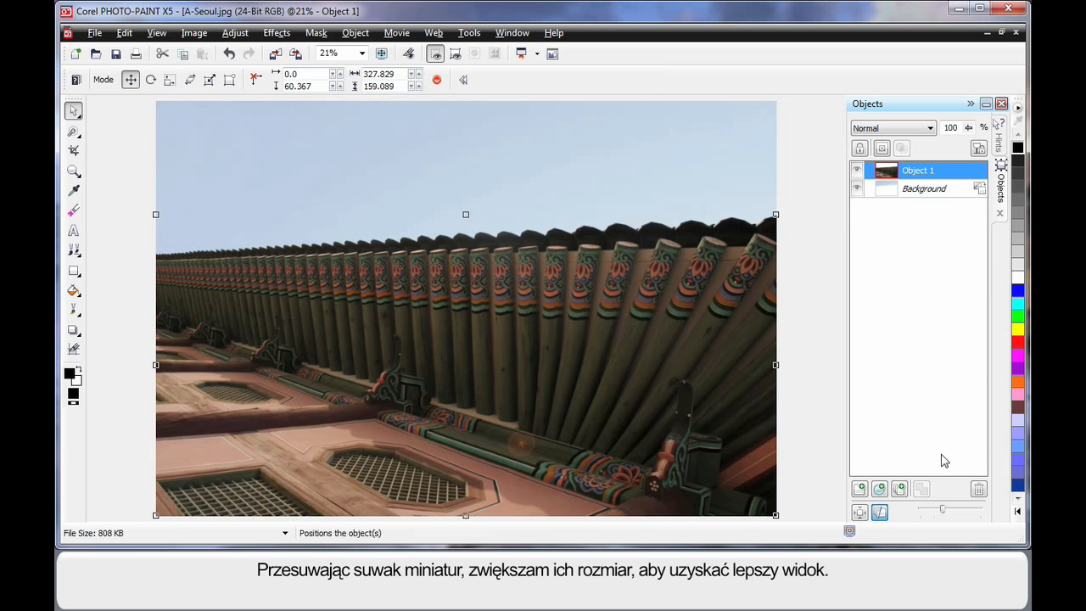
- Enlarge the object thumbnails to nearly the maximum size, and turn their extents mode on and back off
left_click_drag(944, 514, 981, 514)
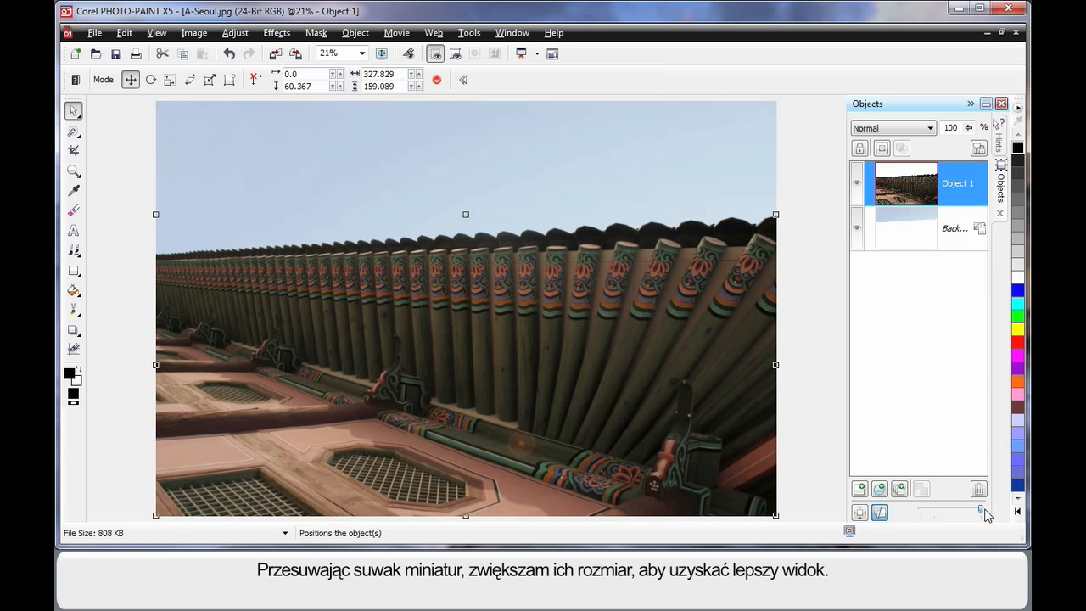
left_click(859, 513)
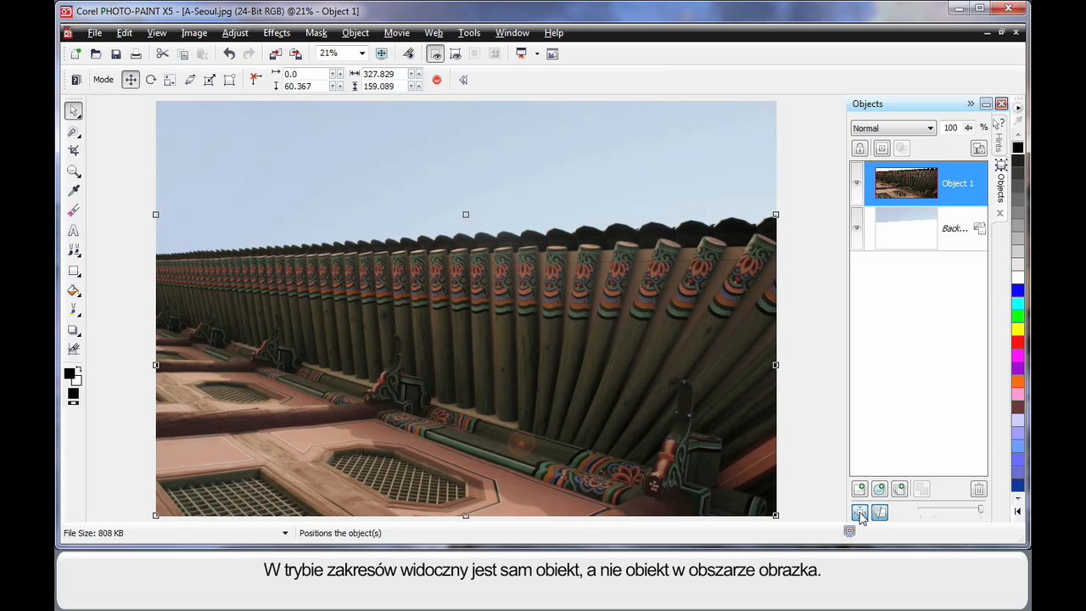
mouse_move(915, 202)
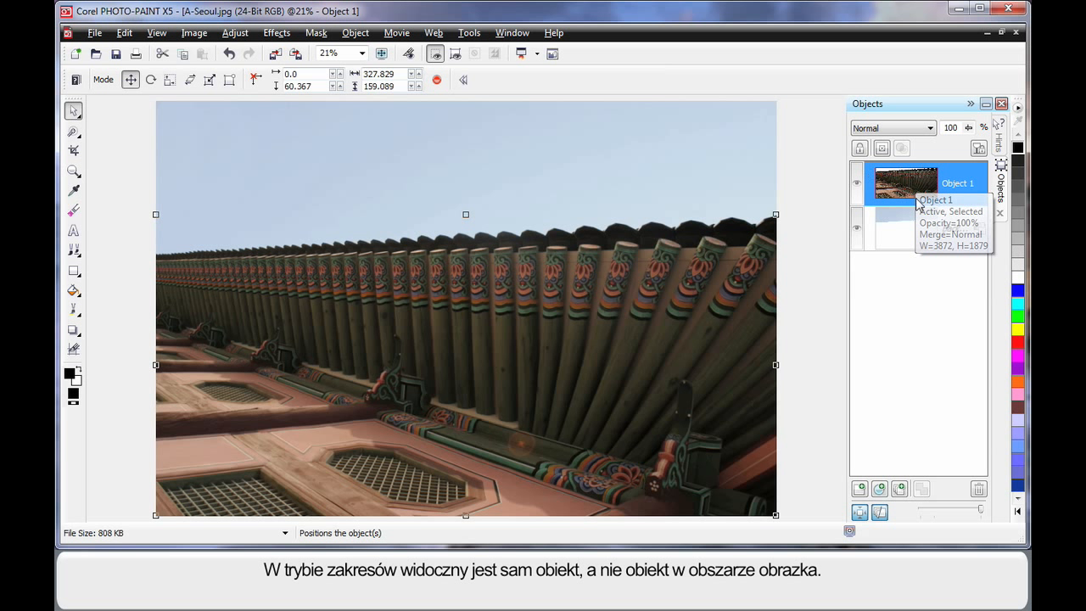
left_click(860, 512)
mouse_move(925, 176)
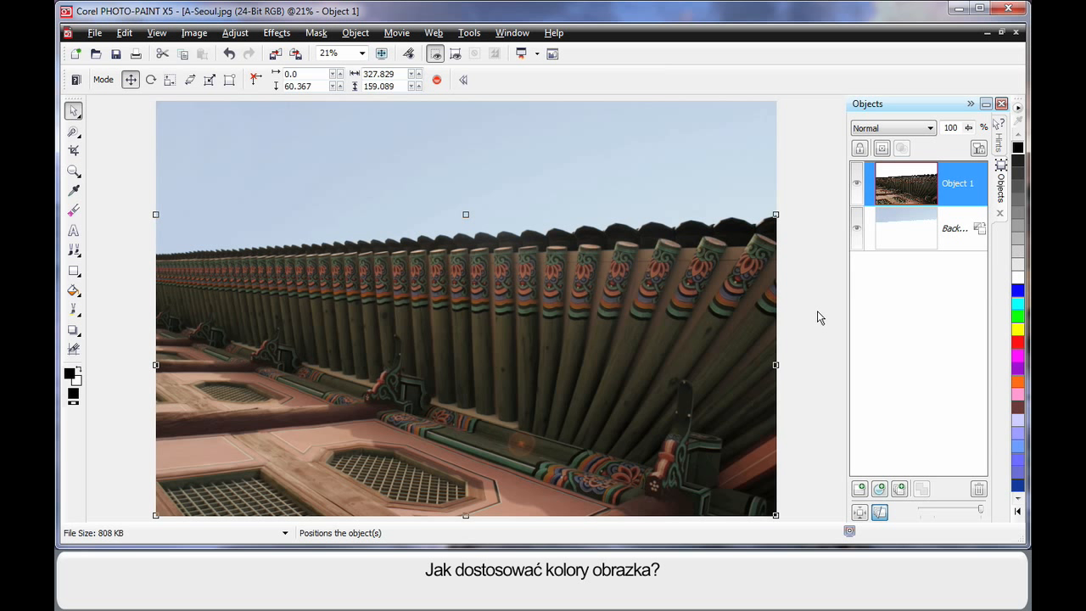
- Adjust the background sky in the Image Adjustment Lab to temperature 8,063, tint 24, saturation 21 and contrast -14
left_click(899, 234)
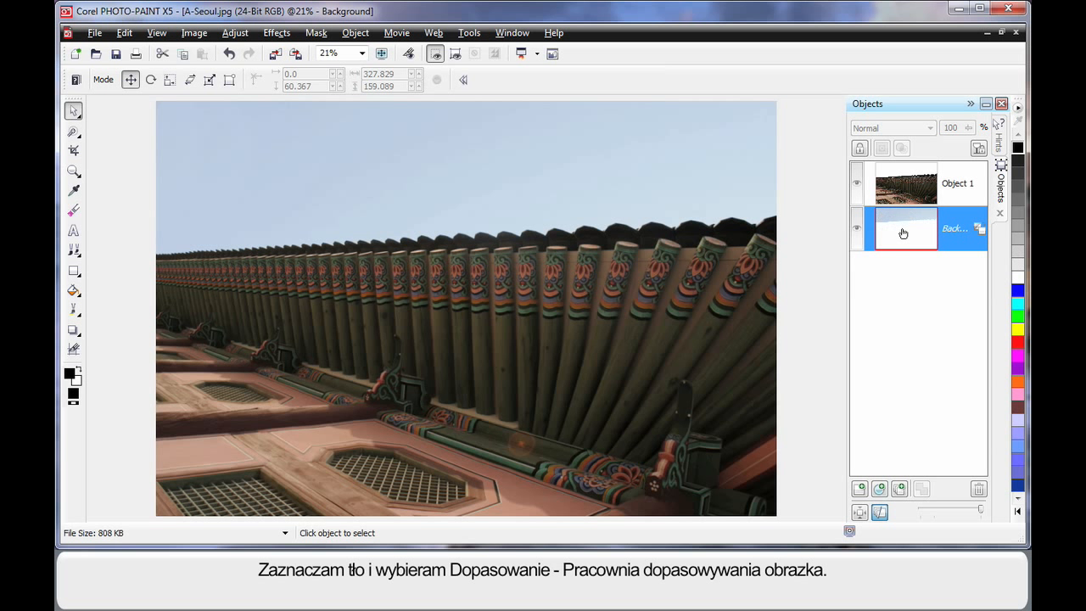
left_click(235, 33)
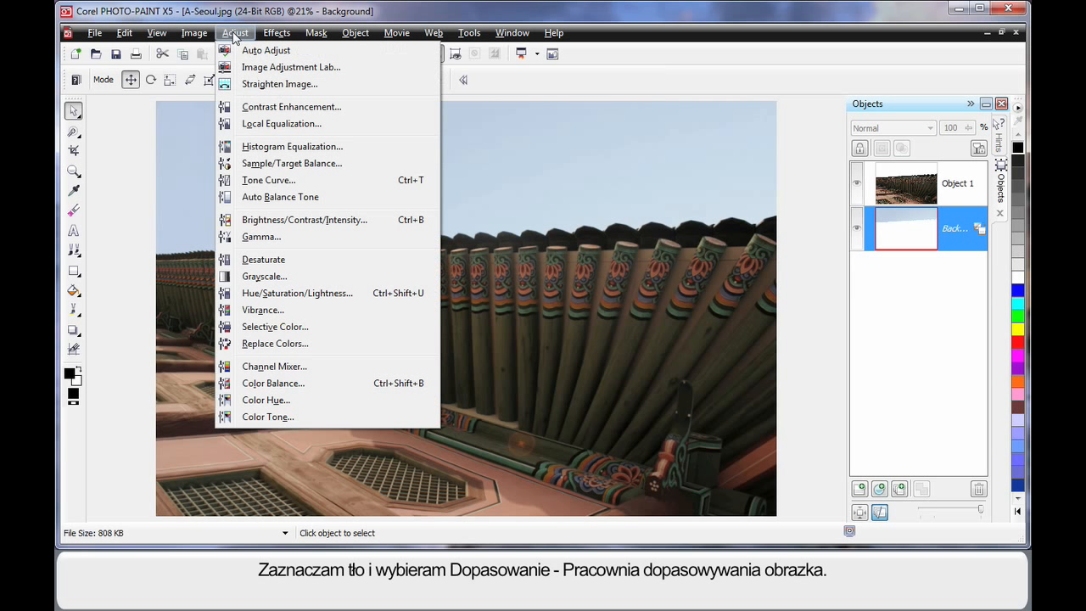
left_click(299, 72)
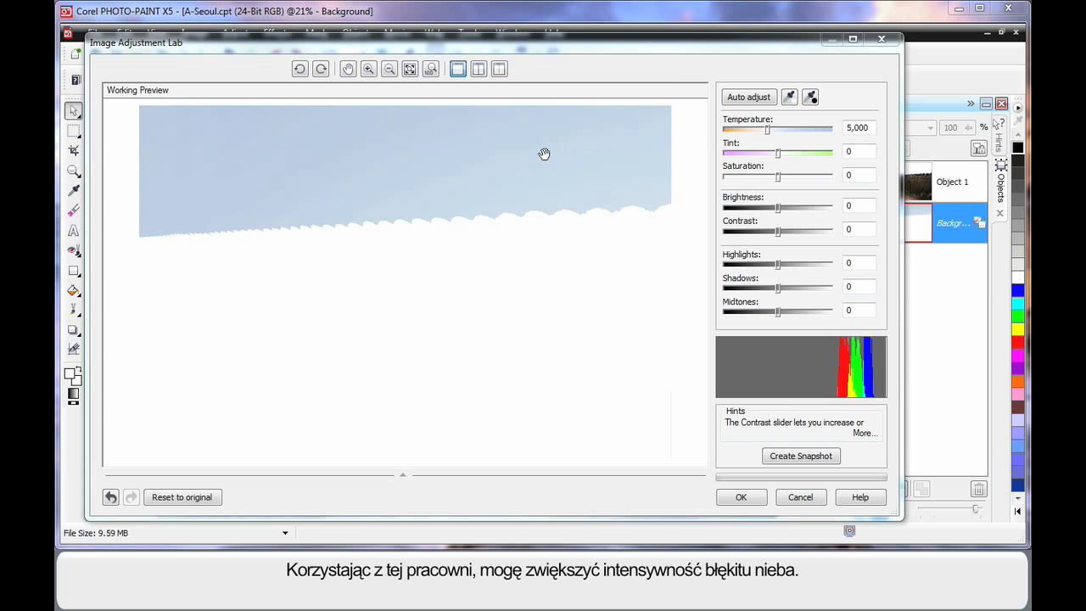
left_click_drag(768, 133, 792, 182)
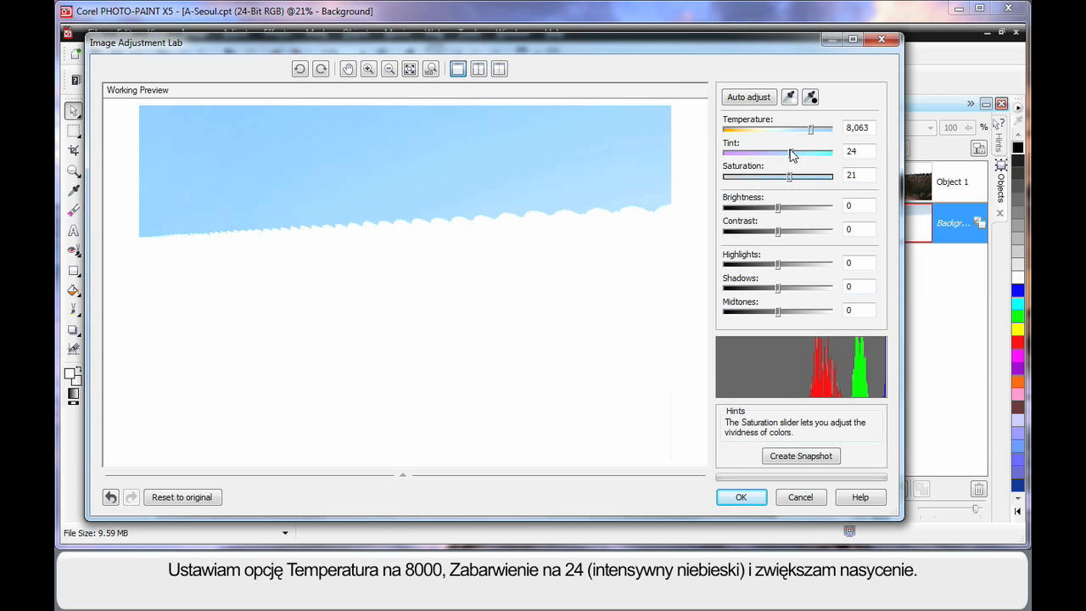
left_click_drag(778, 237, 771, 236)
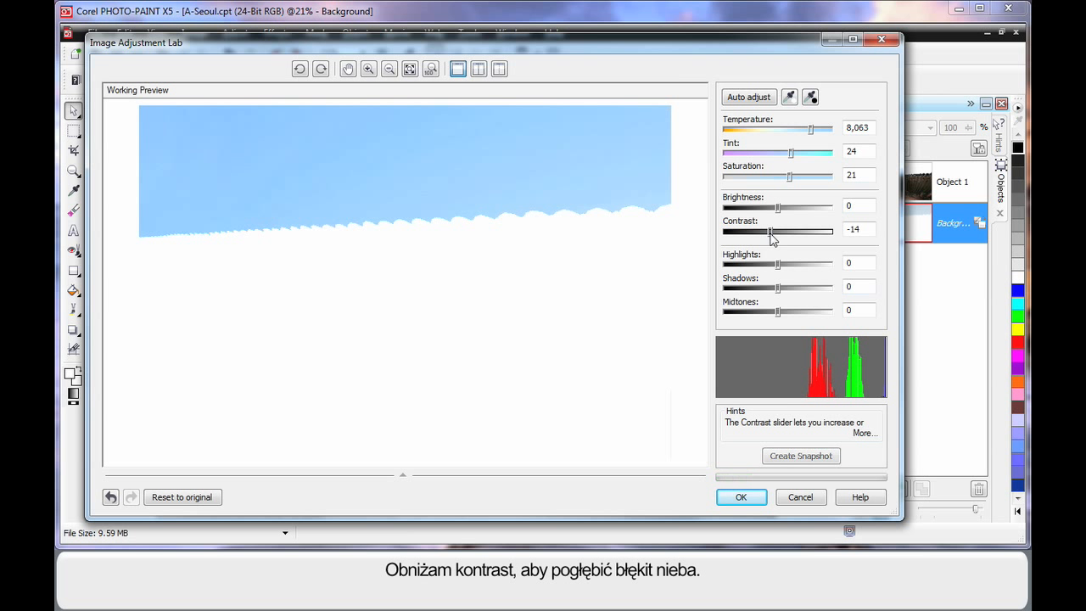
left_click(752, 499)
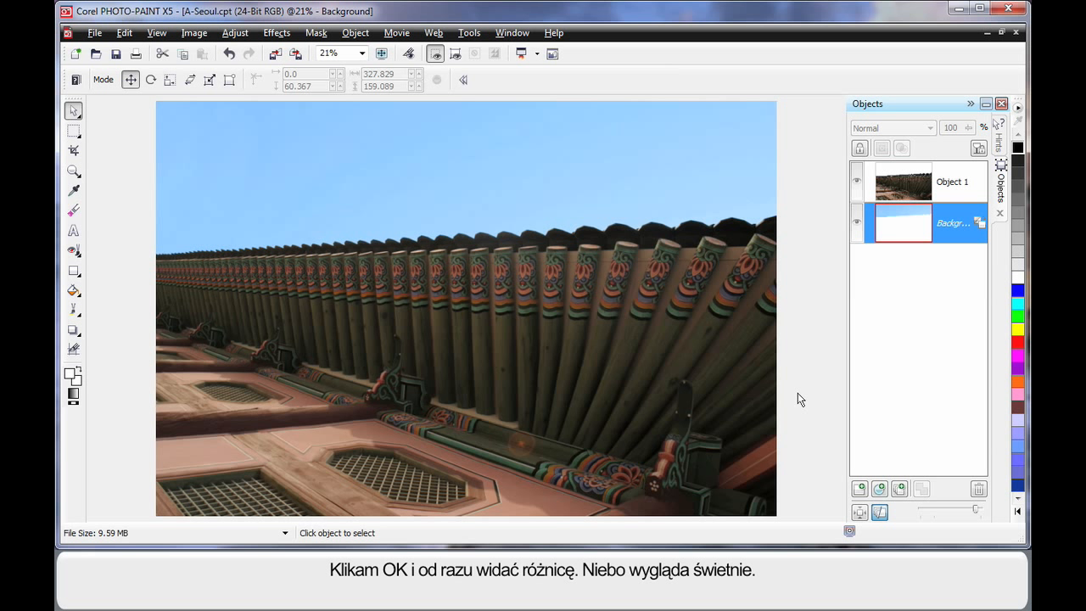
- Adjust the building object in the Image Adjustment Lab to saturation 21, contrast 20 and midtones 14
left_click(910, 186)
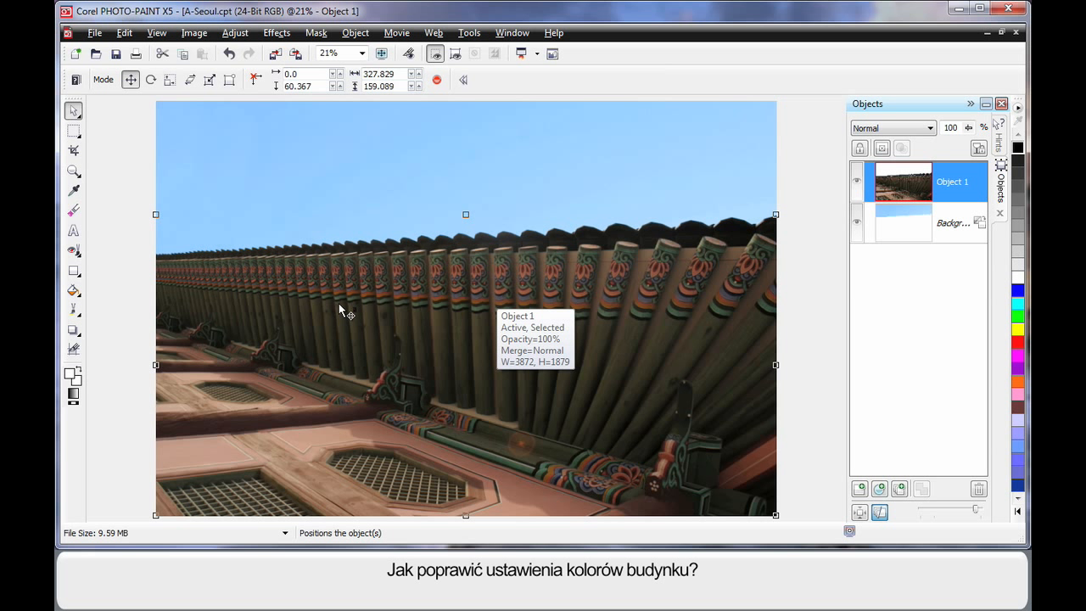
left_click(238, 34)
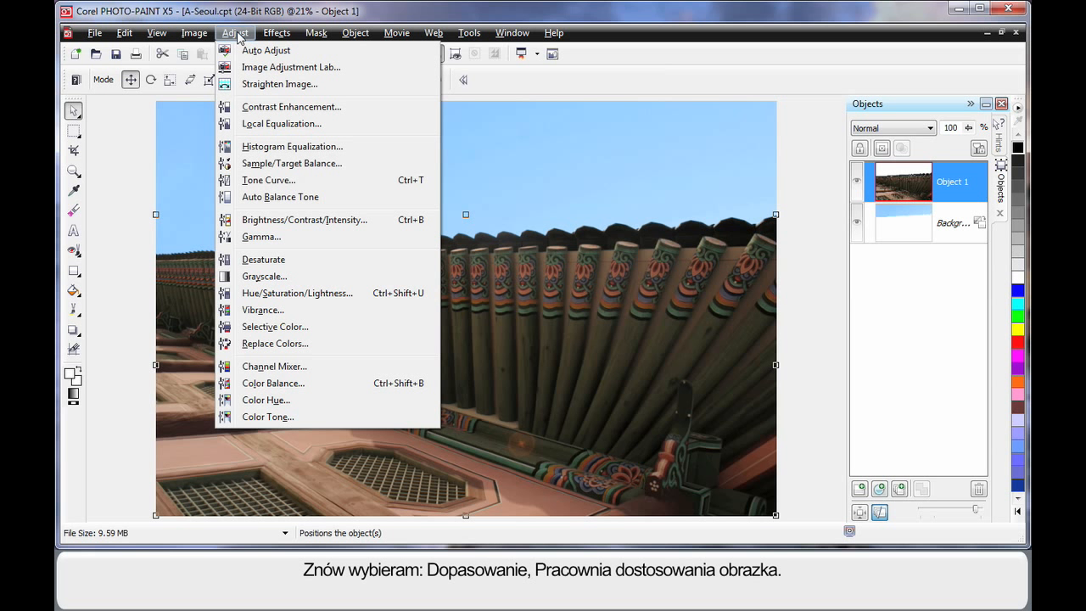
left_click(290, 70)
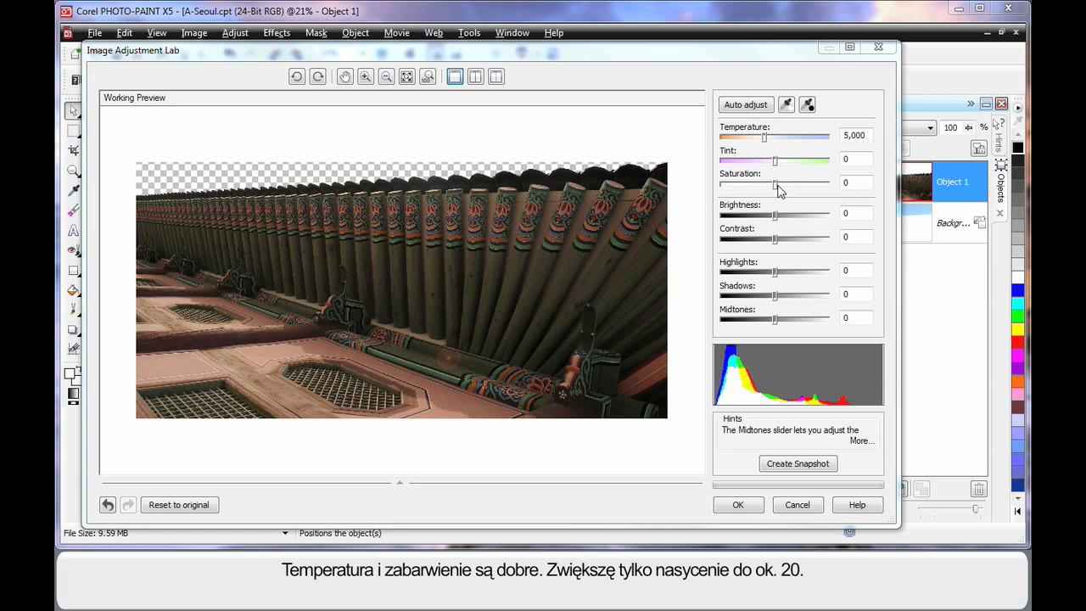
left_click_drag(776, 185, 787, 189)
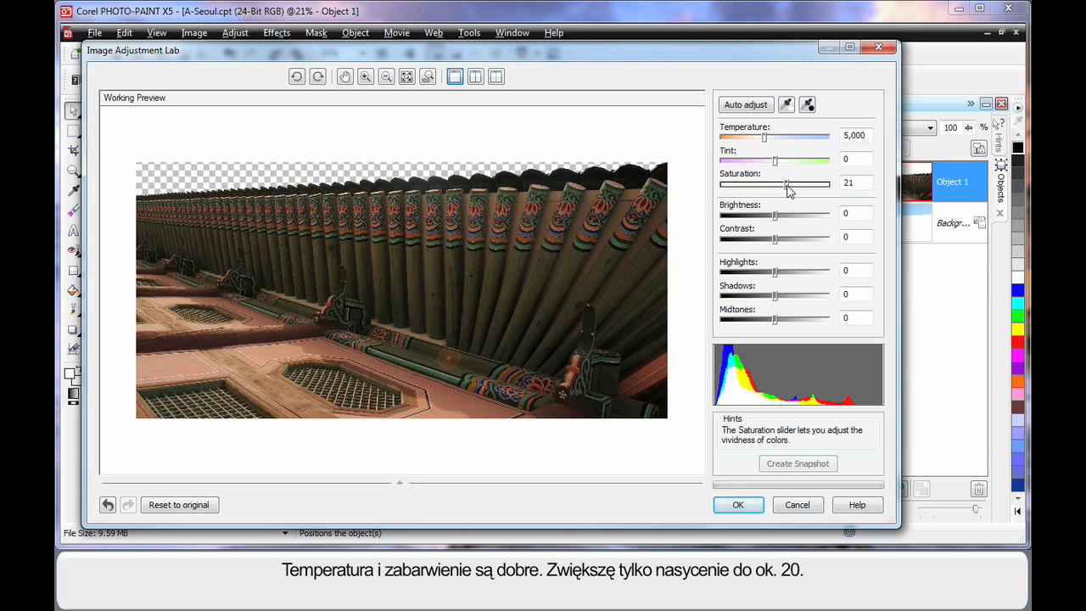
left_click_drag(775, 239, 788, 241)
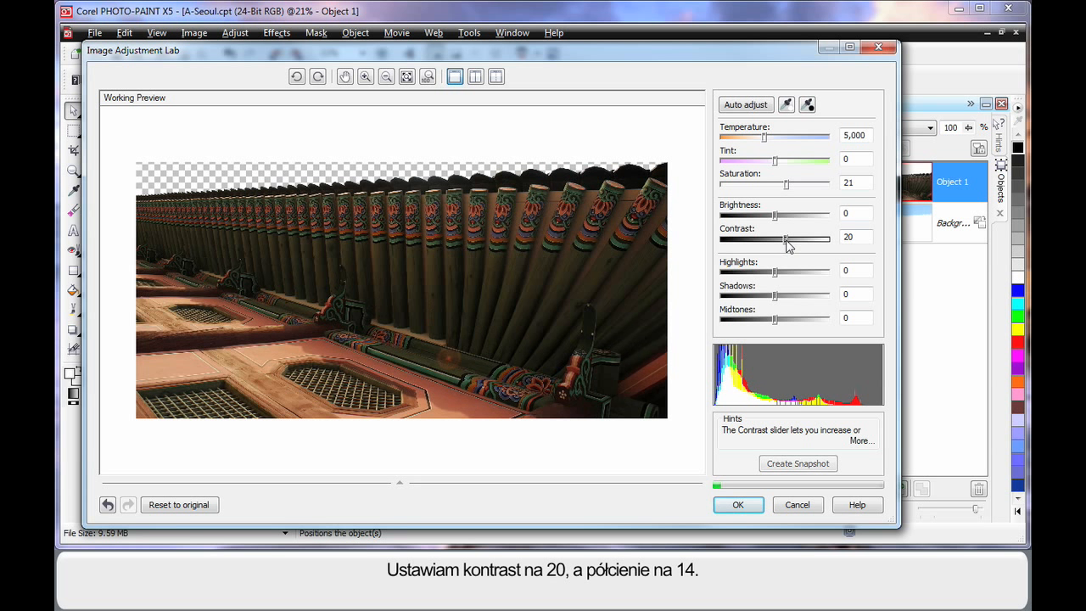
left_click(776, 322)
left_click_drag(777, 323, 783, 322)
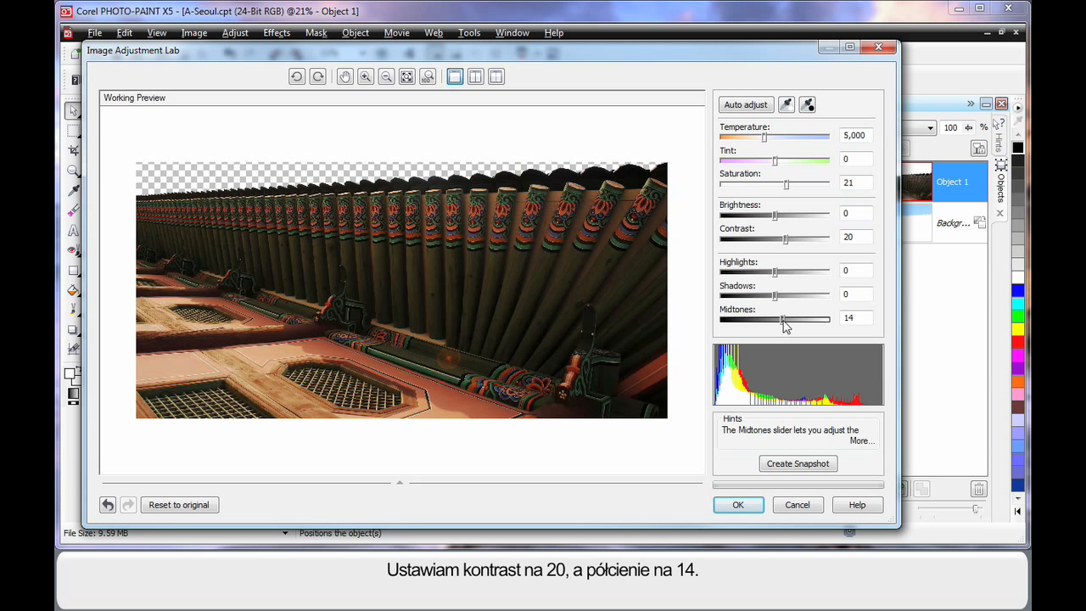
- Create a snapshot of the adjusted building, compare it repeatedly with the original, and apply the snapshot's settings
left_click(802, 467)
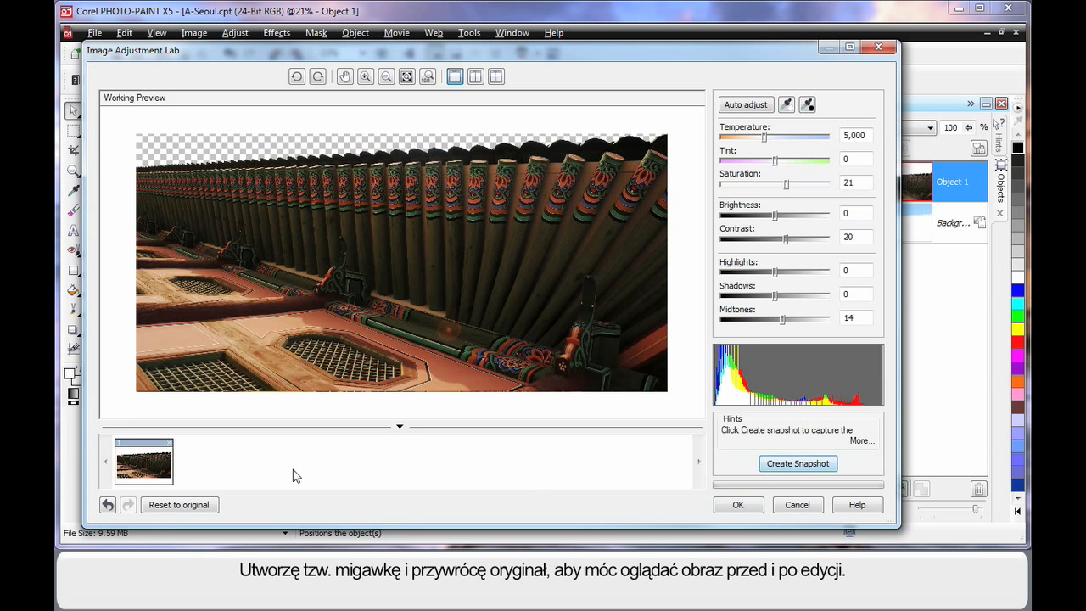
left_click(193, 508)
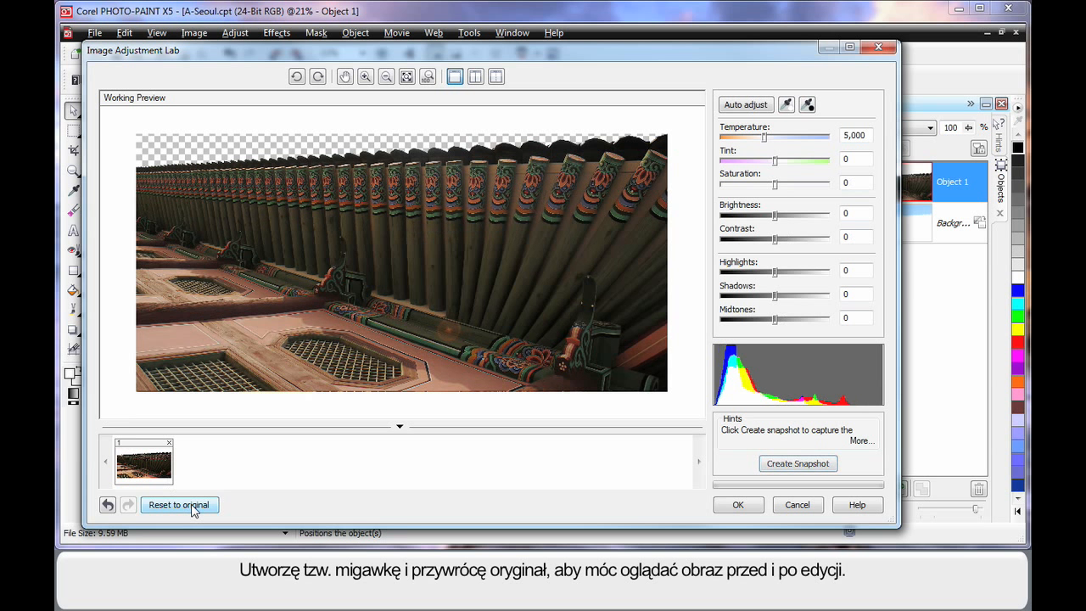
left_click(144, 466)
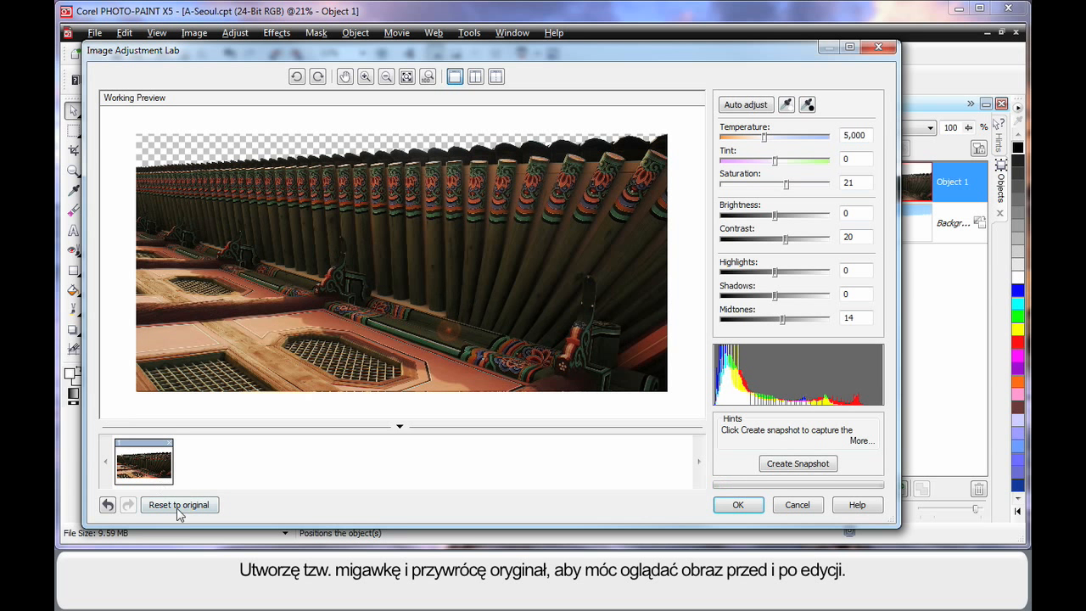
left_click(180, 509)
left_click(149, 470)
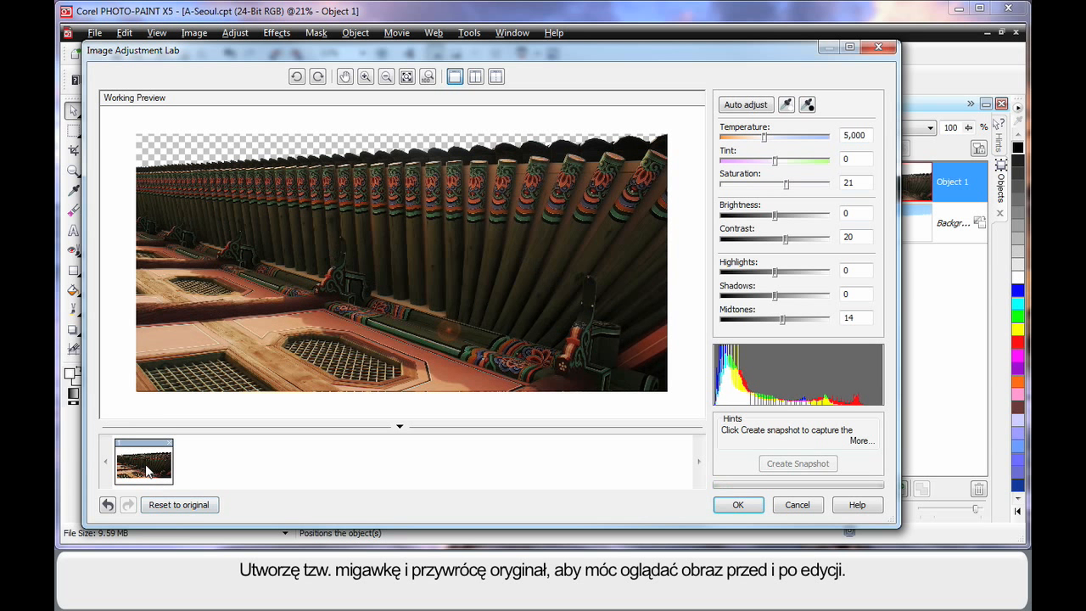
left_click(177, 507)
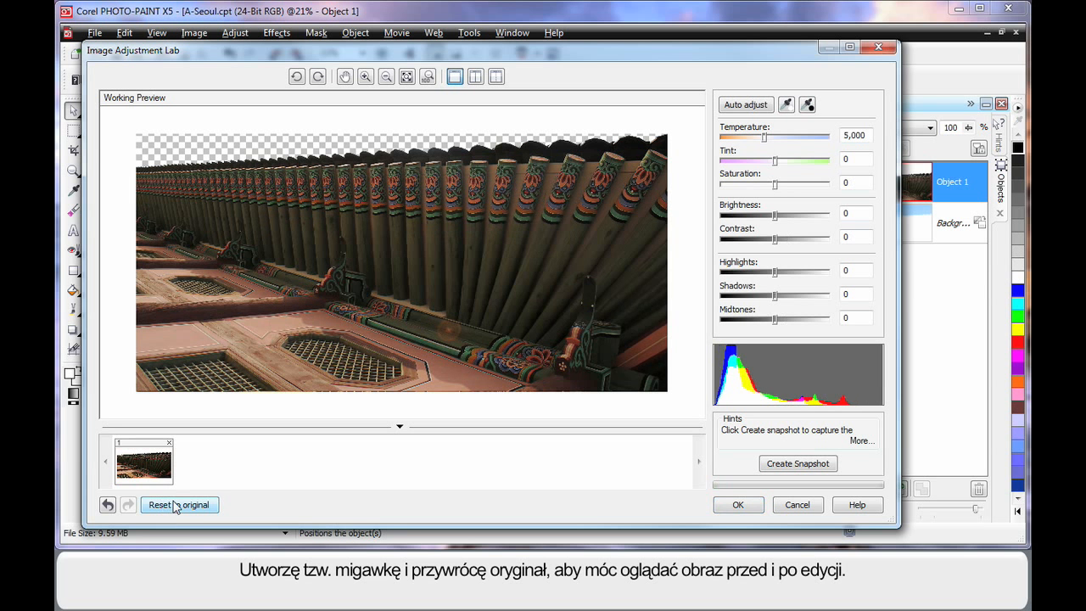
left_click(153, 469)
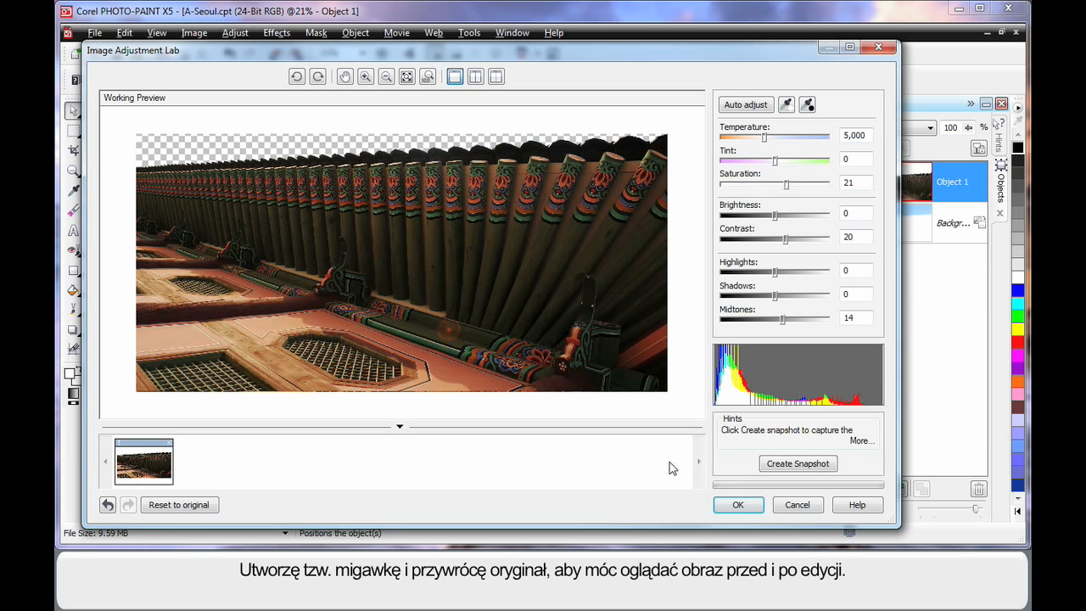
left_click(739, 505)
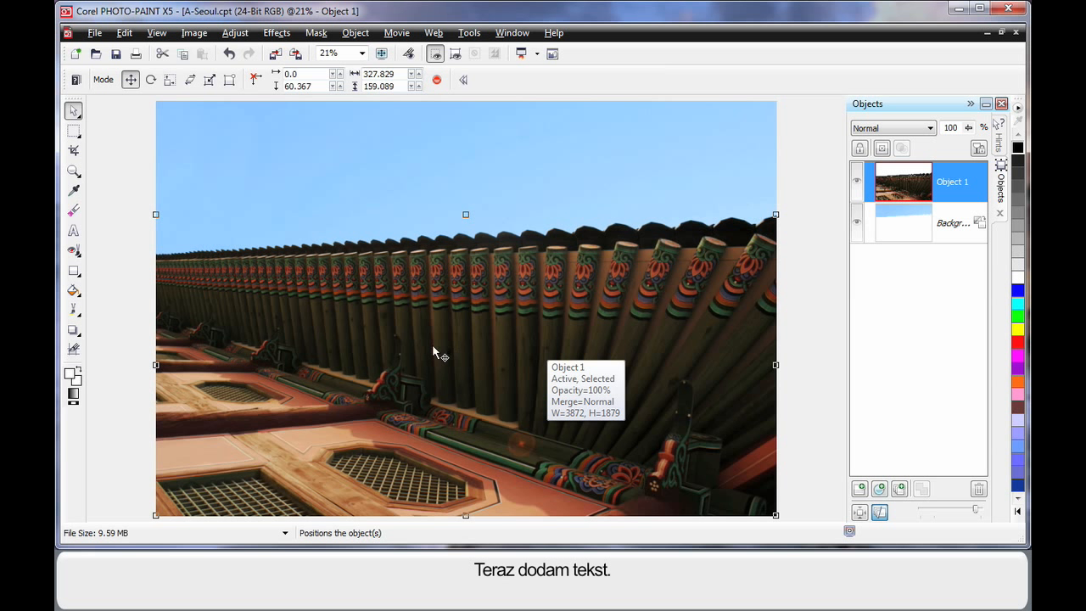
- Add the text "Seoul" over the sky in Arial at 300 pt and color it white
left_click(74, 232)
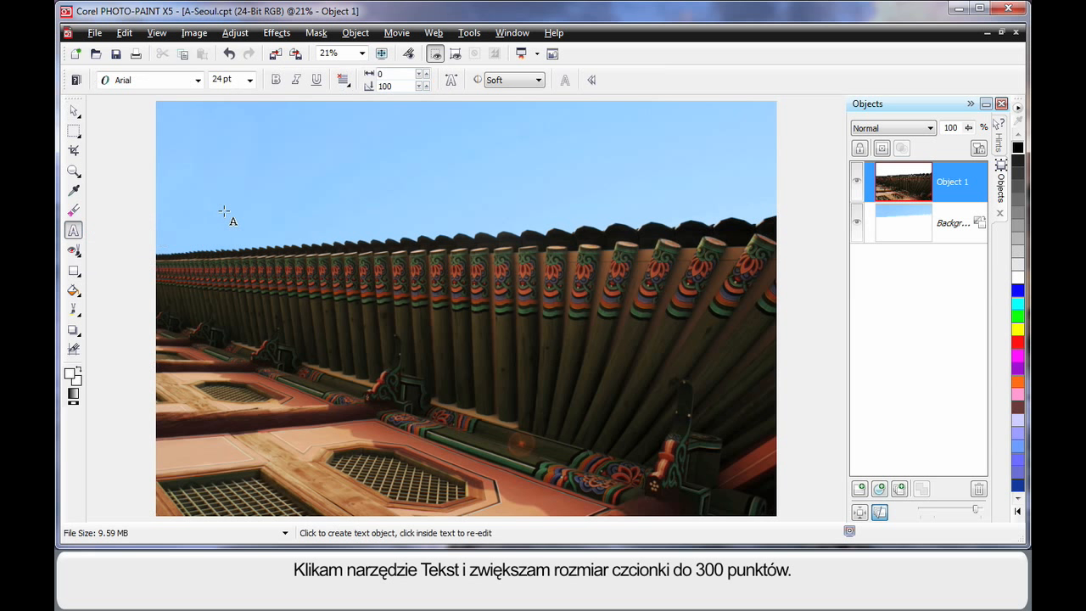
left_click(238, 80)
type("300")
left_click(202, 236)
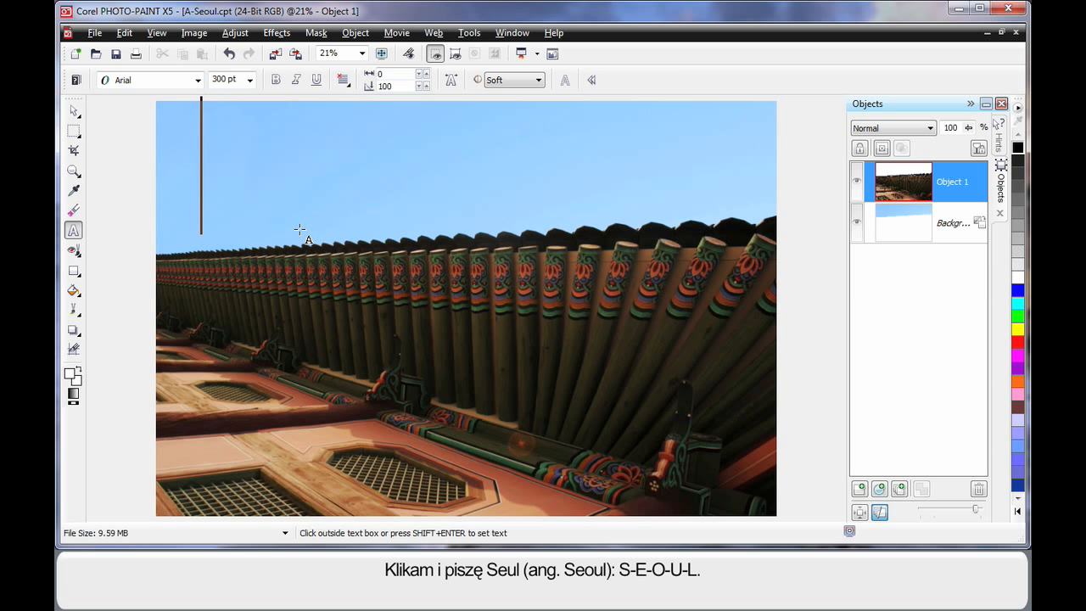
type("S")
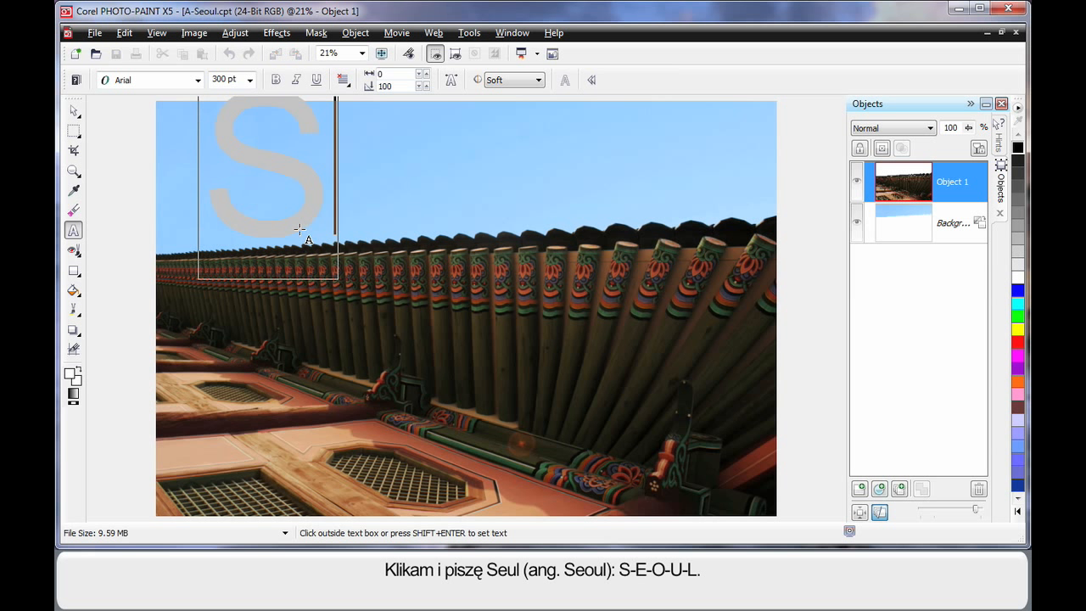
type("eoul")
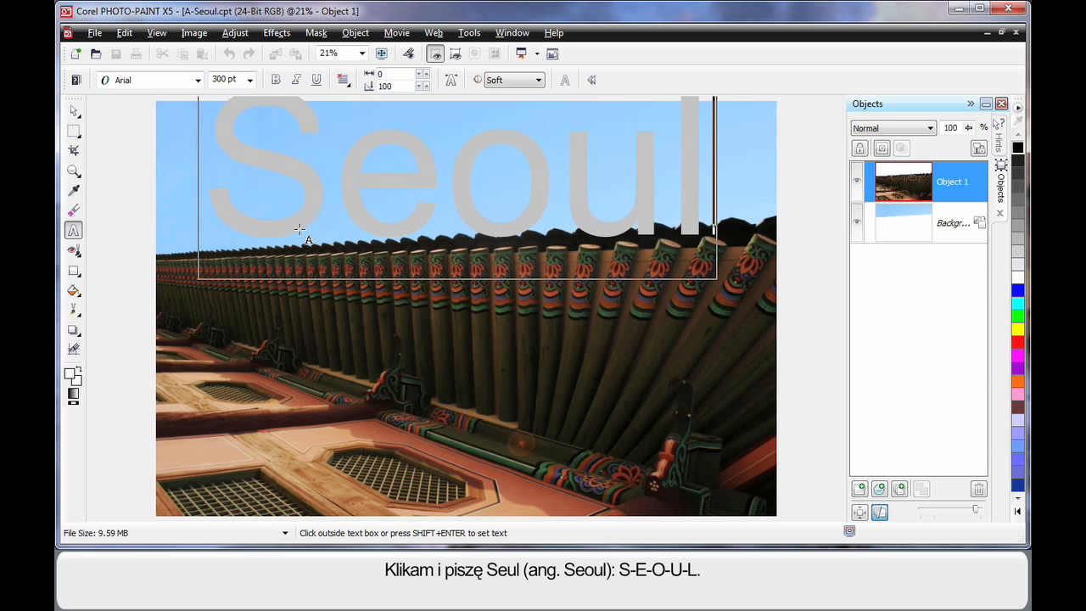
left_click_drag(215, 148, 735, 175)
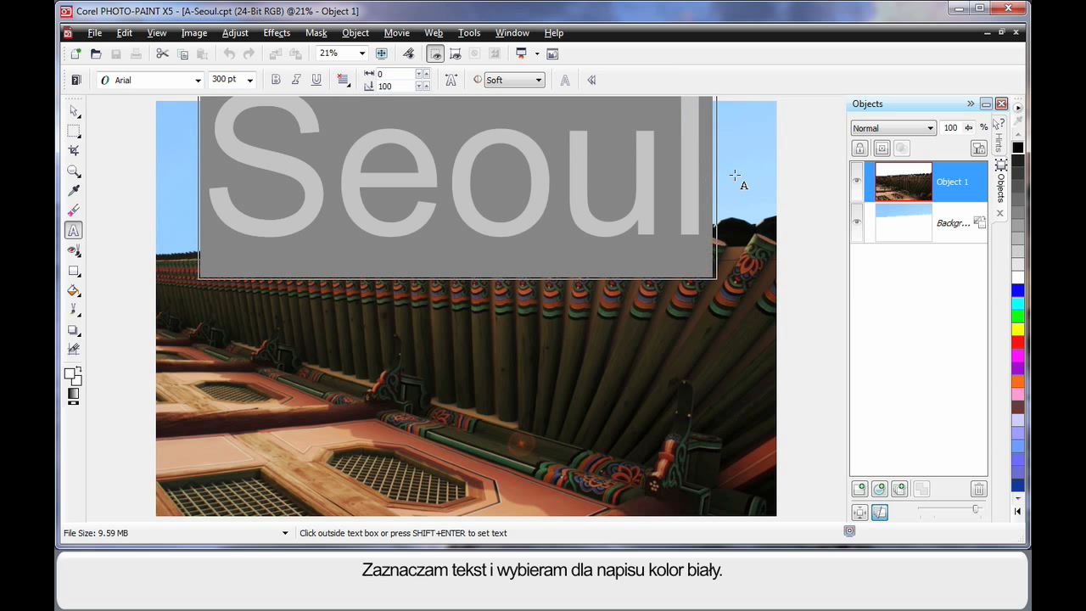
left_click(1018, 277)
left_click(73, 111)
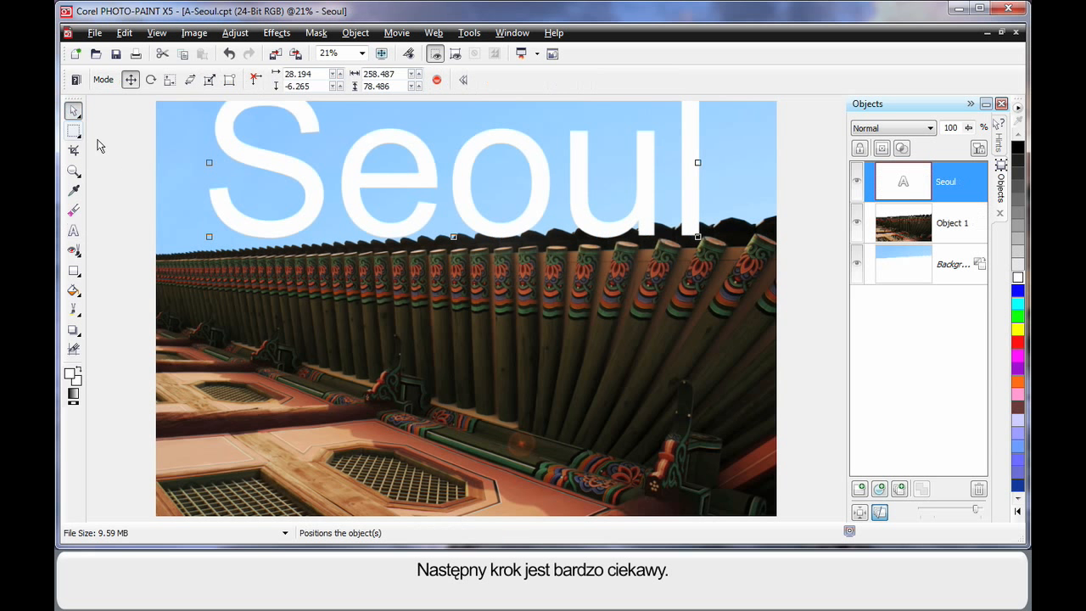
- Fit the Seoul text across the full image width from the upper-left corner, and stack the building object above it
left_click_drag(546, 211, 484, 215)
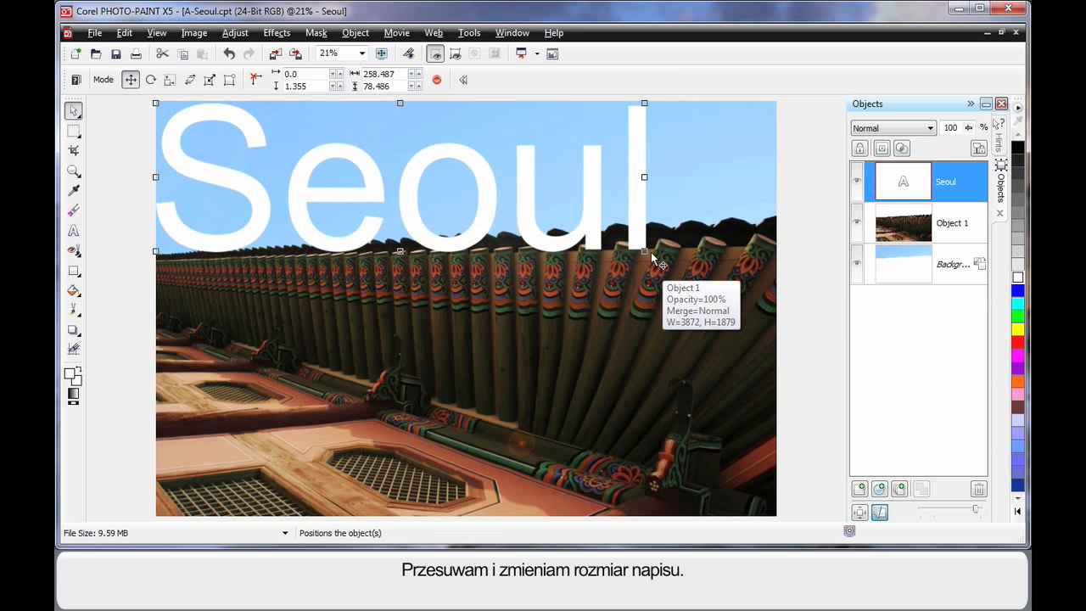
left_click_drag(644, 250, 772, 295)
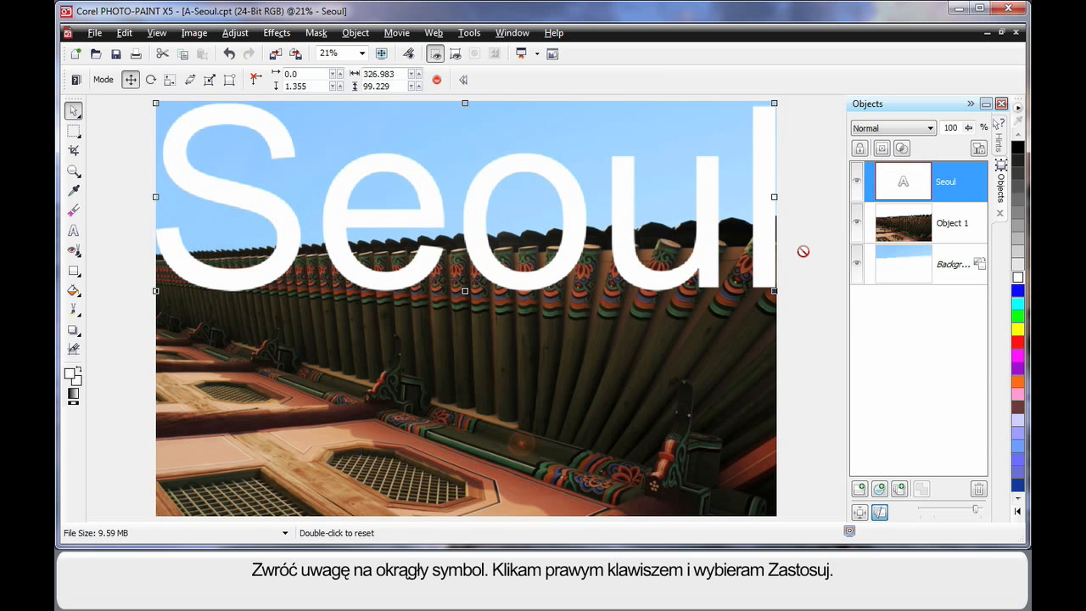
right_click(710, 235)
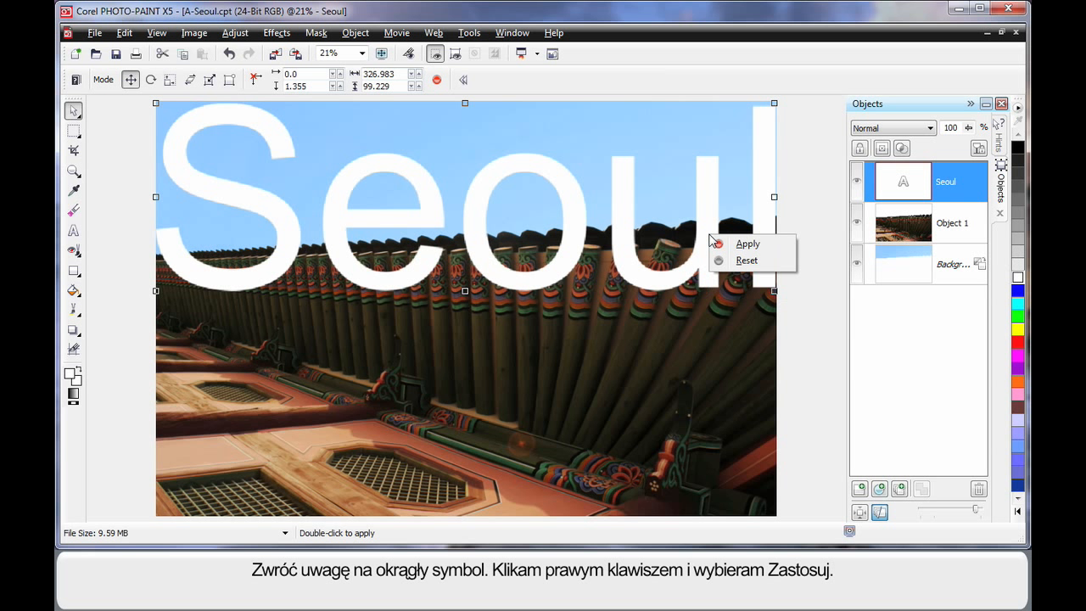
left_click(748, 246)
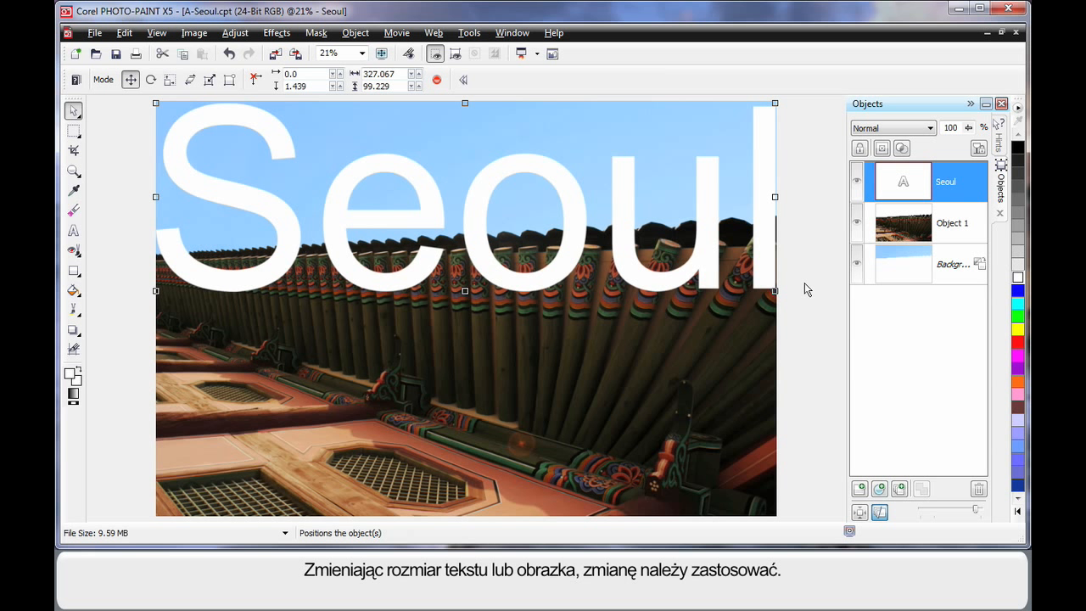
left_click(906, 231)
left_click_drag(905, 230, 904, 174)
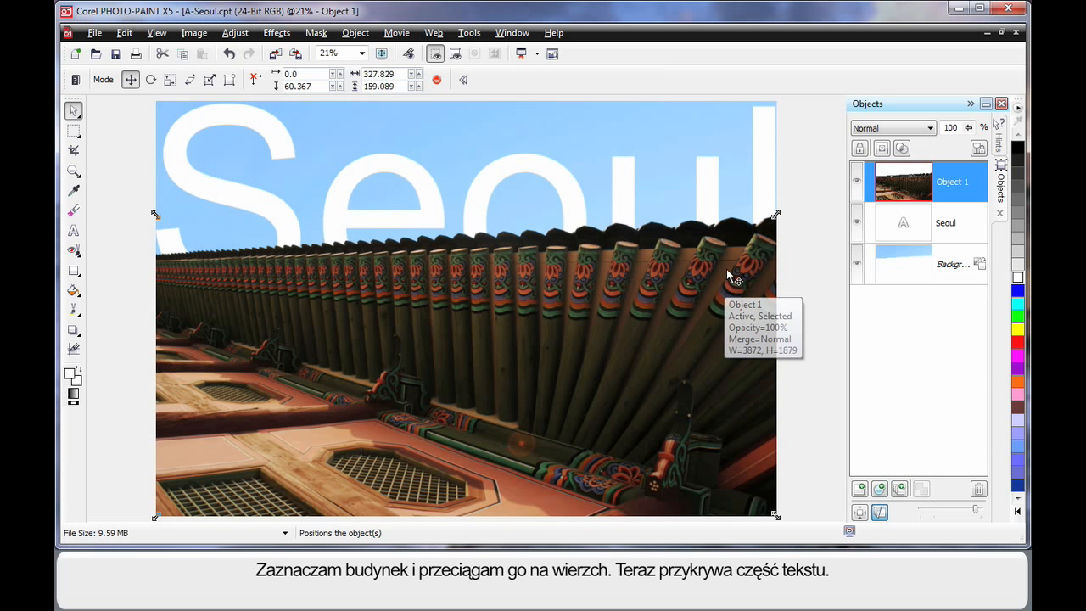
- Apply a Flat object transparency of 75 to the Seoul text
left_click(272, 138)
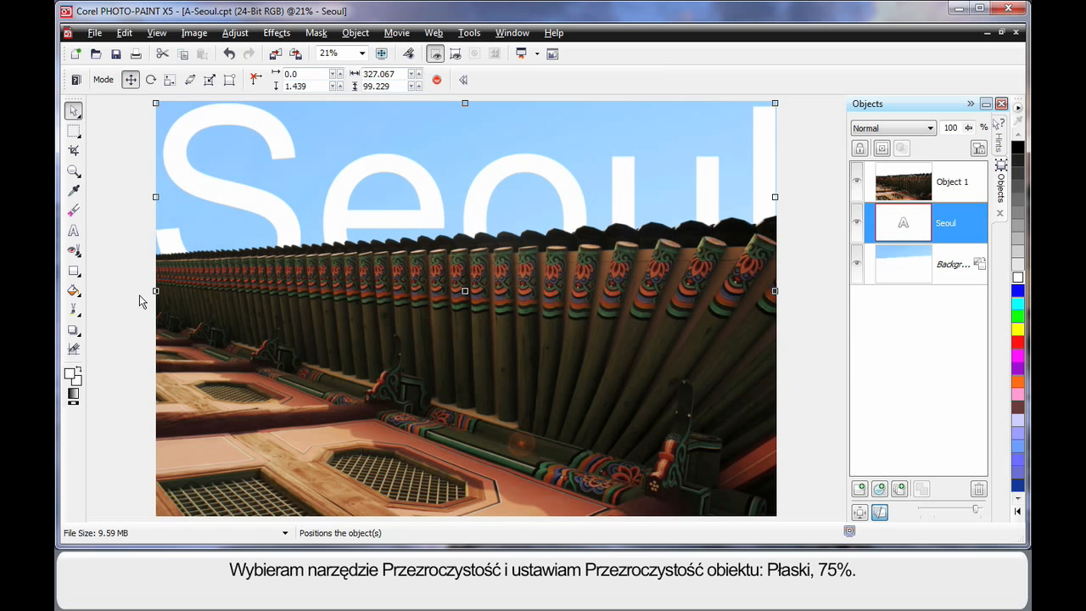
left_click(76, 333)
left_click(179, 356)
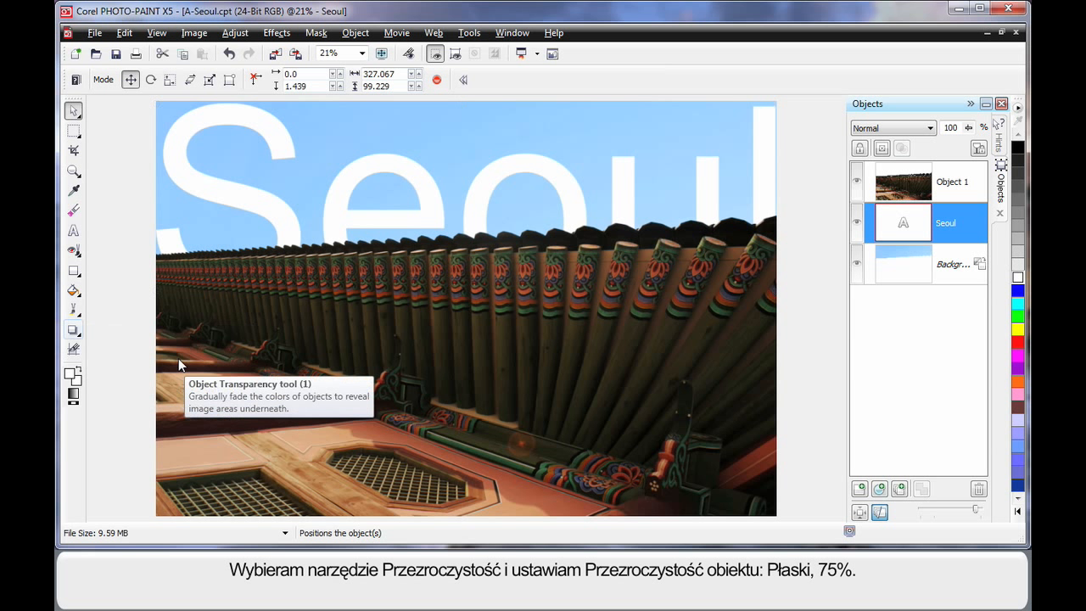
left_click(153, 81)
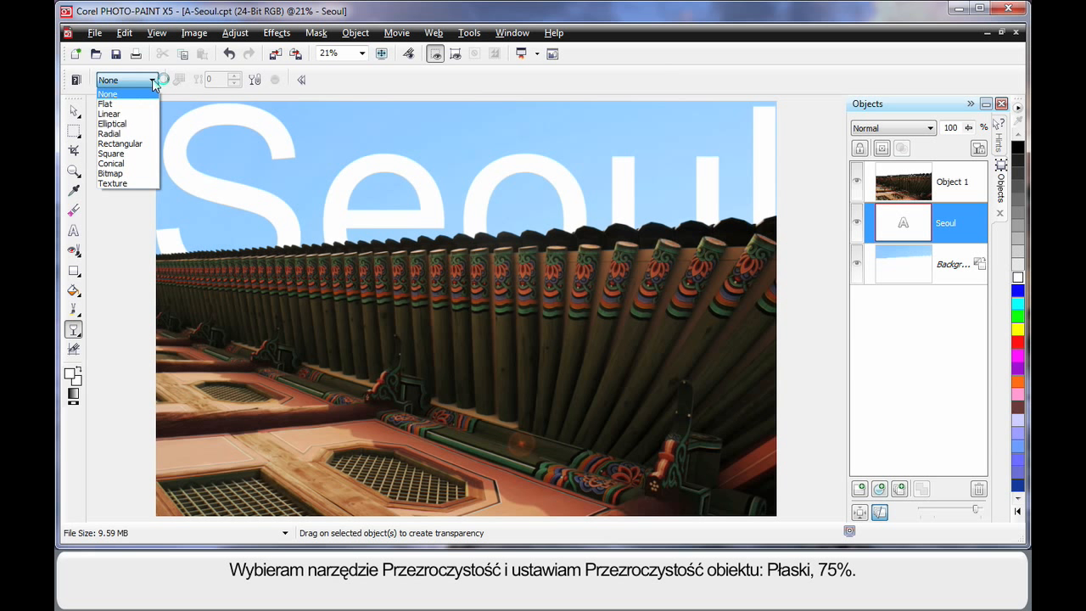
left_click(136, 112)
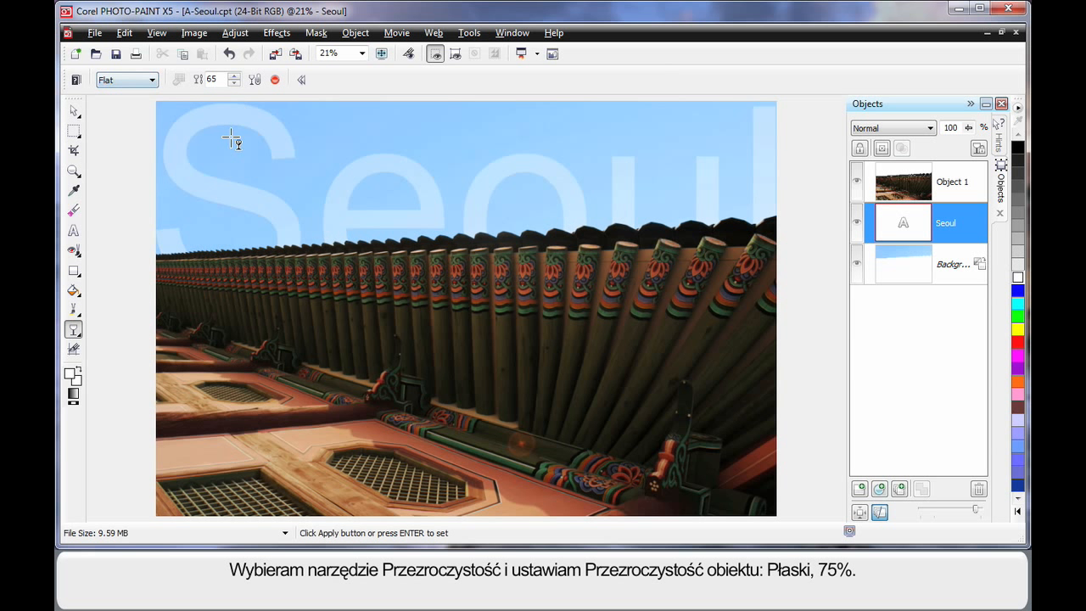
left_click(236, 75)
left_click(236, 76)
left_click(235, 76)
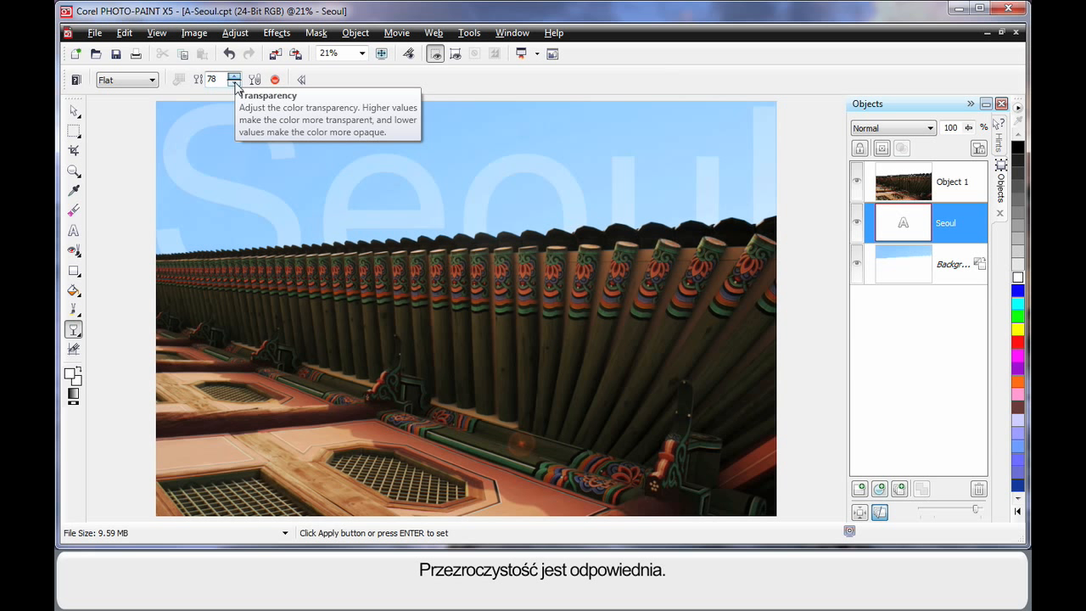
left_click(235, 78)
left_click(234, 83)
left_click(234, 82)
left_click(234, 82)
left_click(234, 83)
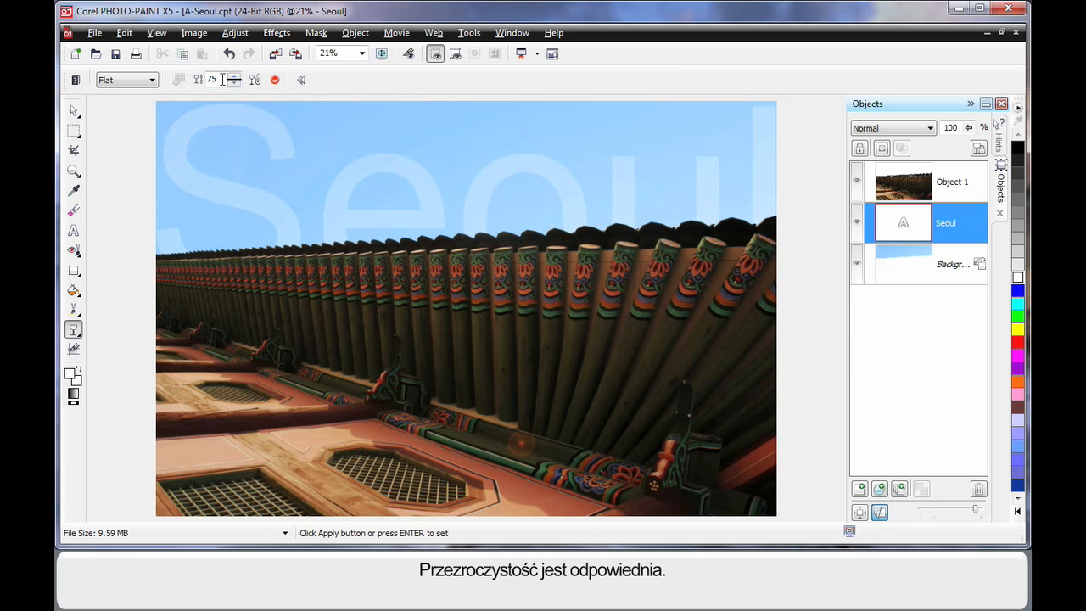
key("Return")
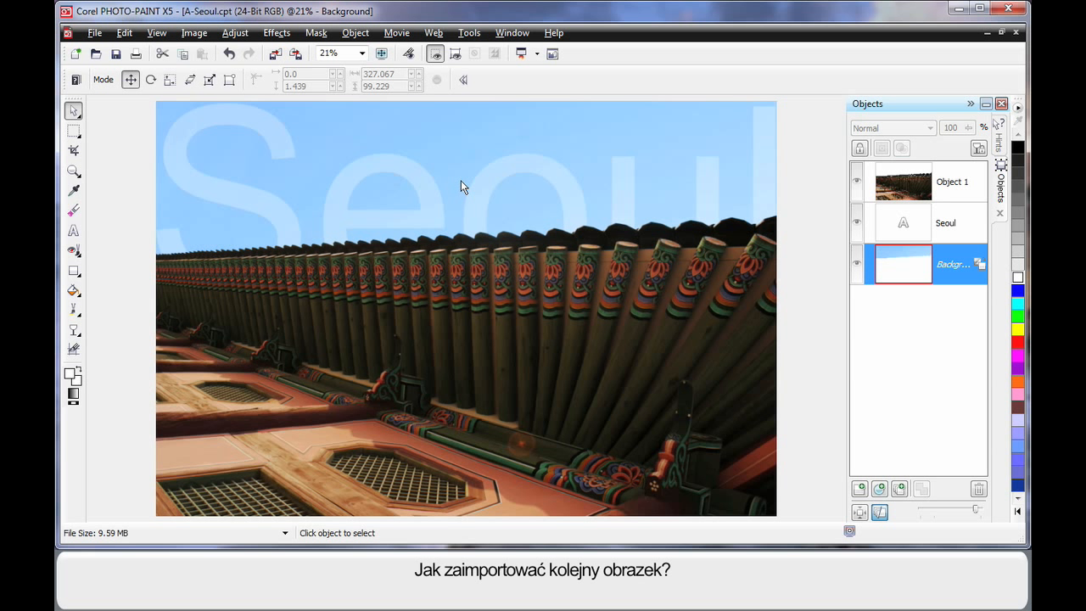
- Import the bird image F43014.cpt, place it over the sky above the roof and reduce its size
left_click(275, 55)
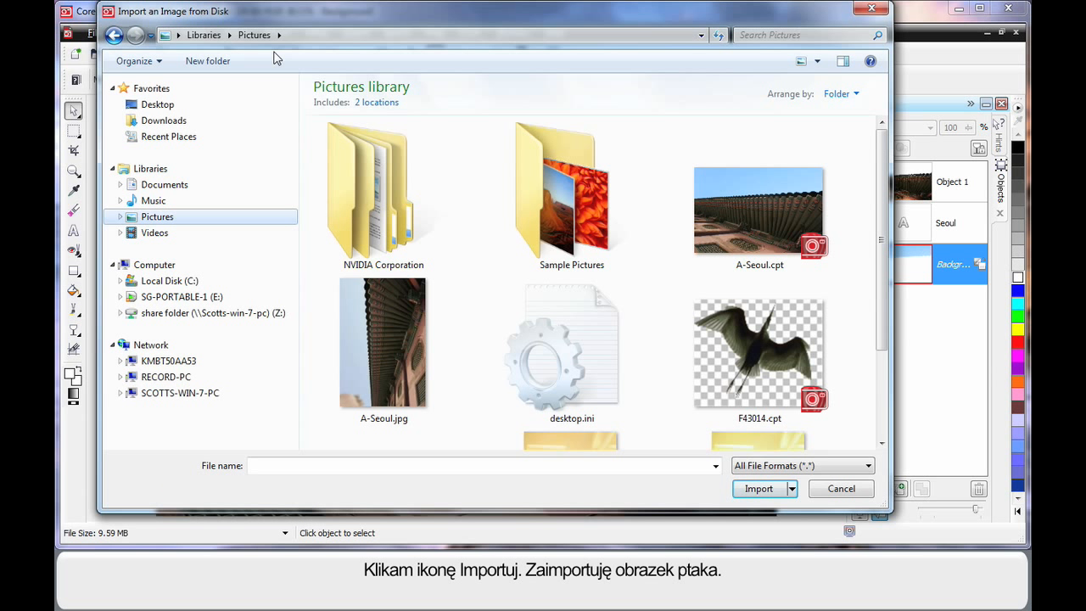
double_click(753, 349)
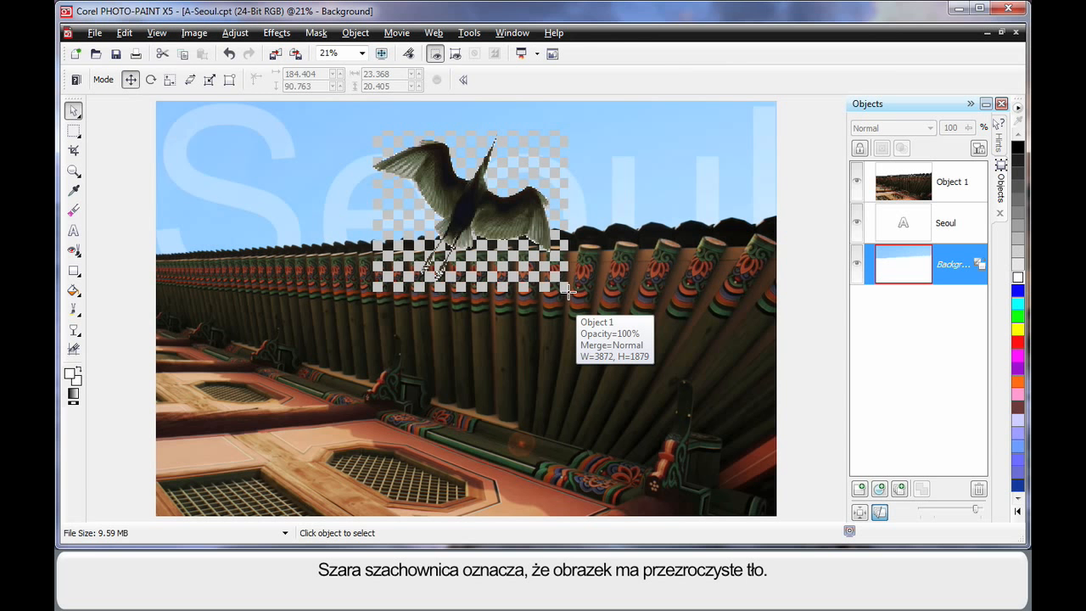
left_click_drag(569, 293, 450, 255)
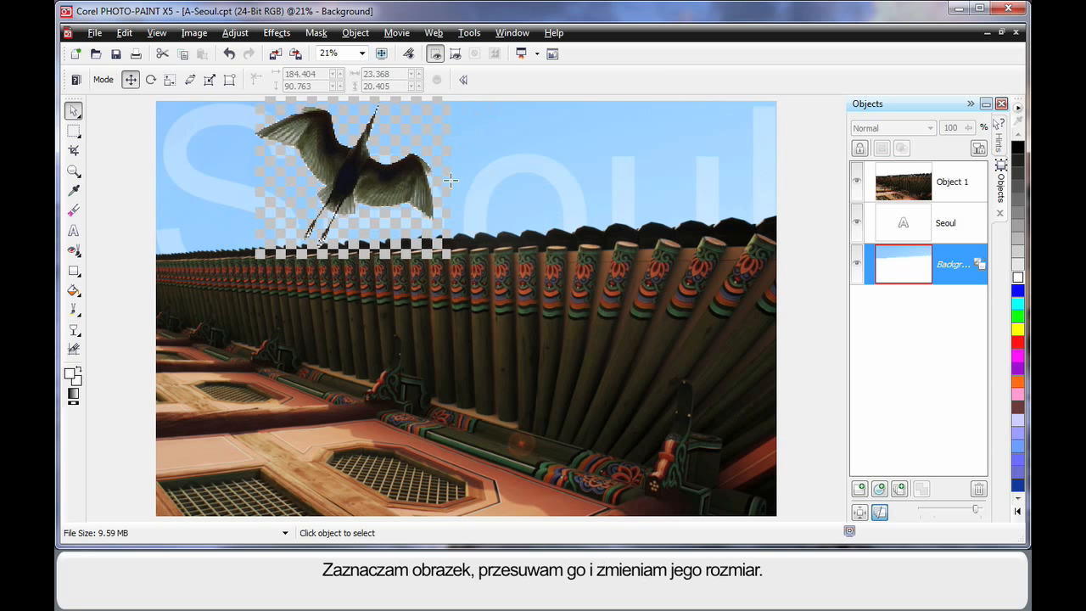
left_click(450, 180)
left_click_drag(422, 154, 468, 194)
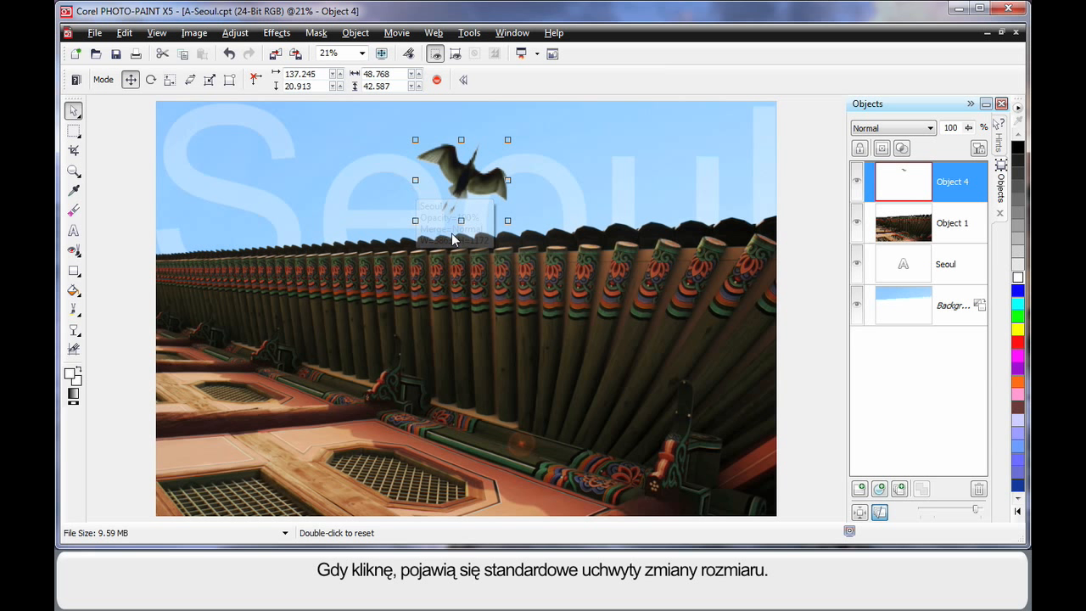
- Try rotating the bird clockwise, moving it and distorting one corner, and undo the experimental transformations
left_click(464, 180)
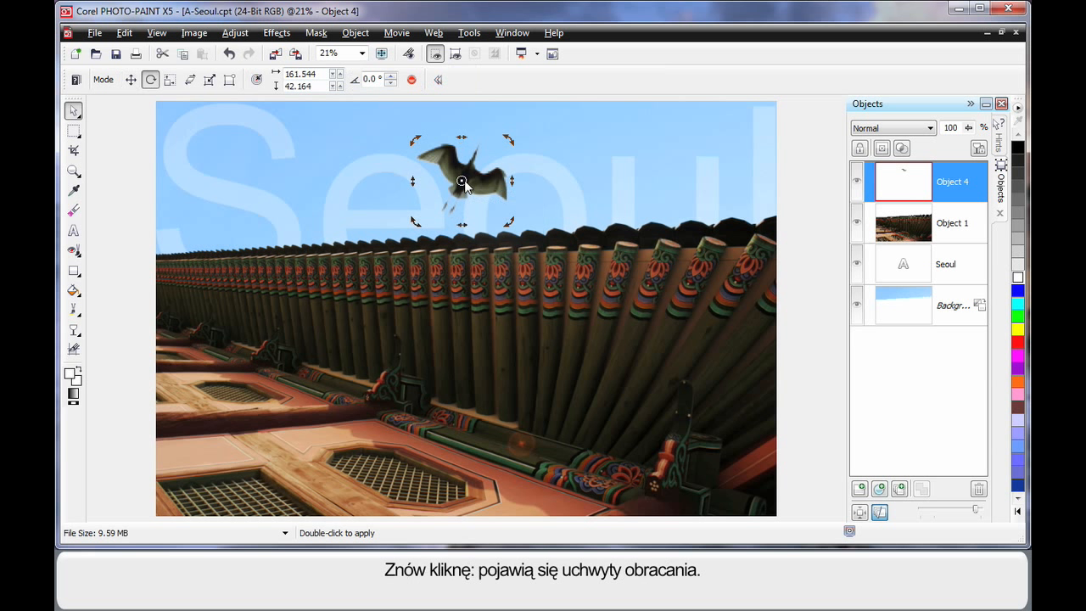
left_click_drag(510, 139, 507, 224)
mouse_move(463, 196)
left_mouse_down()
mouse_move(450, 176)
mouse_move(455, 188)
left_mouse_up()
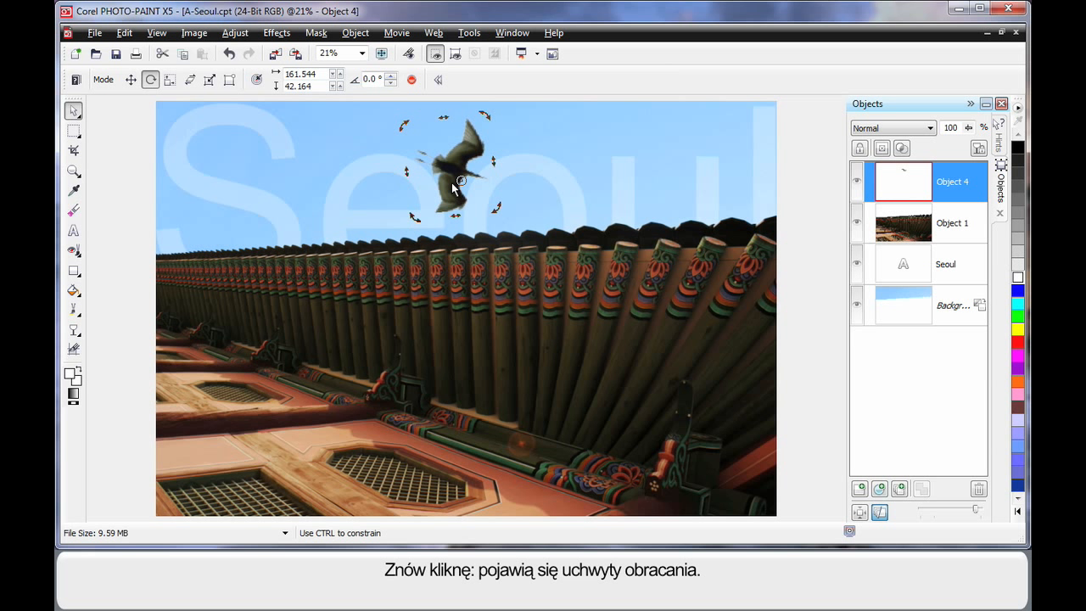
left_click(455, 187)
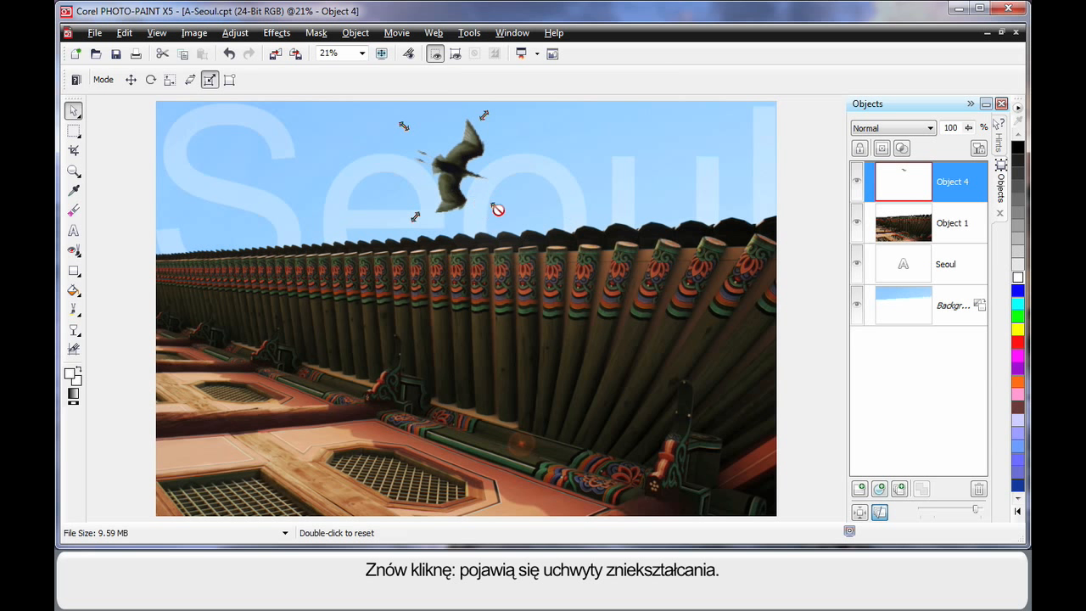
left_click_drag(498, 211, 514, 195)
left_click(520, 207)
left_click(453, 174)
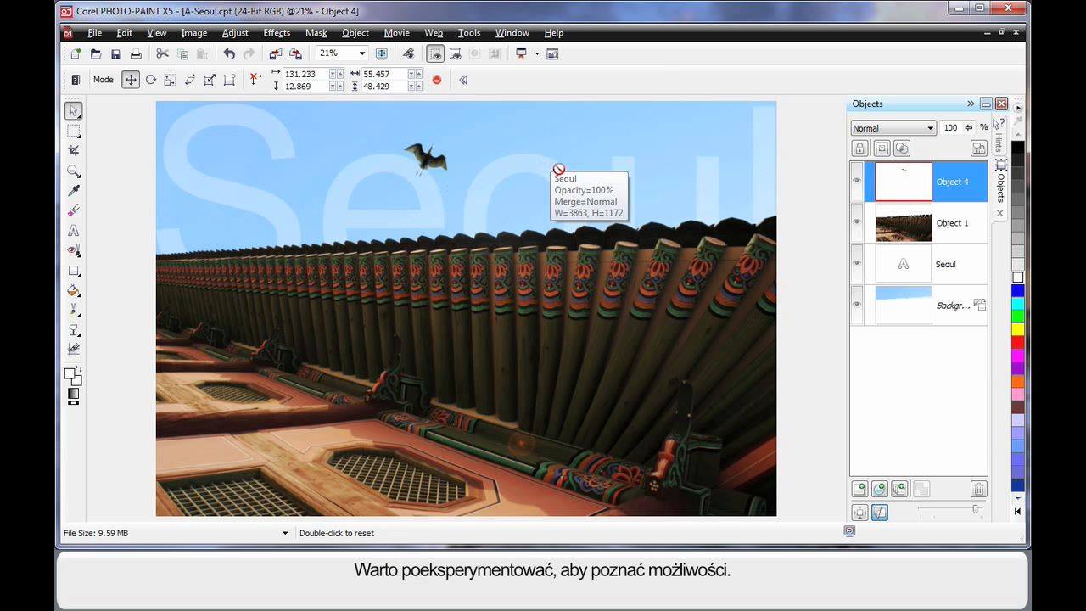
key("ctrl+z")
- Rotate the bird clockwise so its head points right, shift it slightly right and down, and apply the transformation
left_click(431, 162)
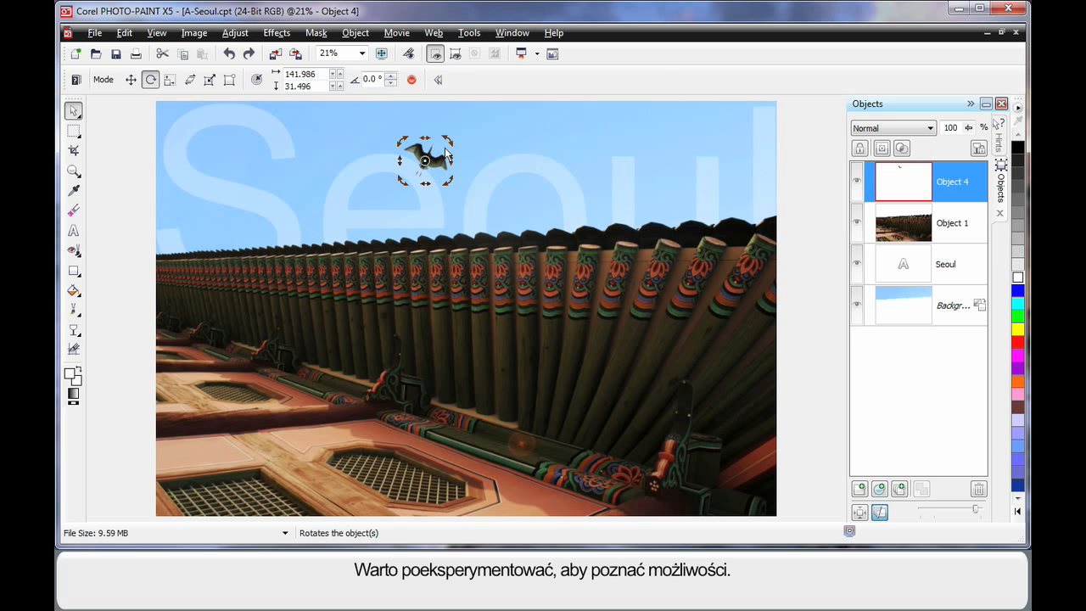
left_click_drag(450, 140, 461, 199)
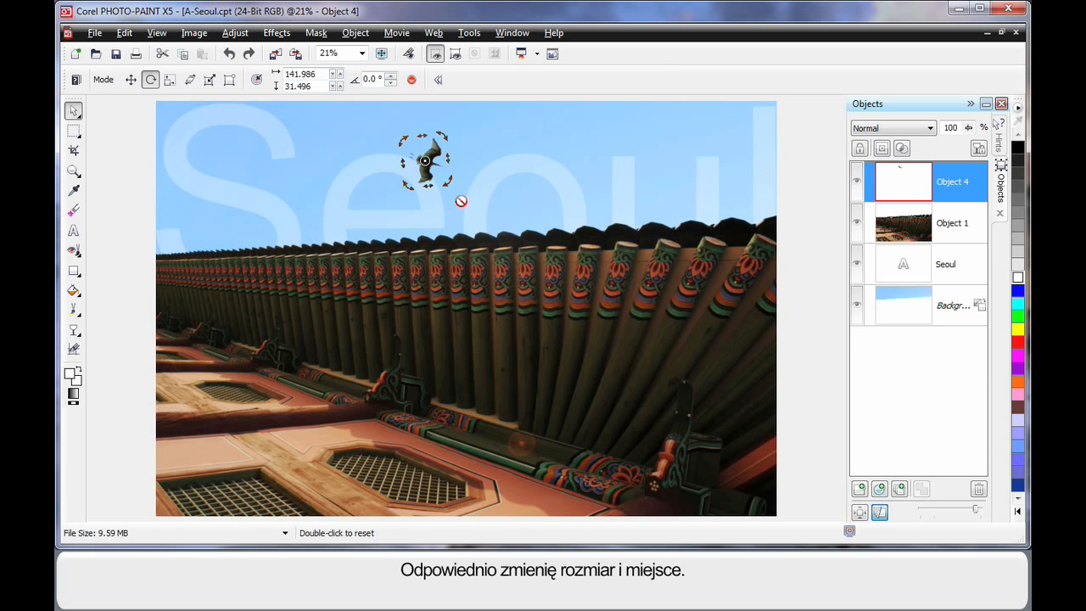
left_click_drag(441, 155, 481, 169)
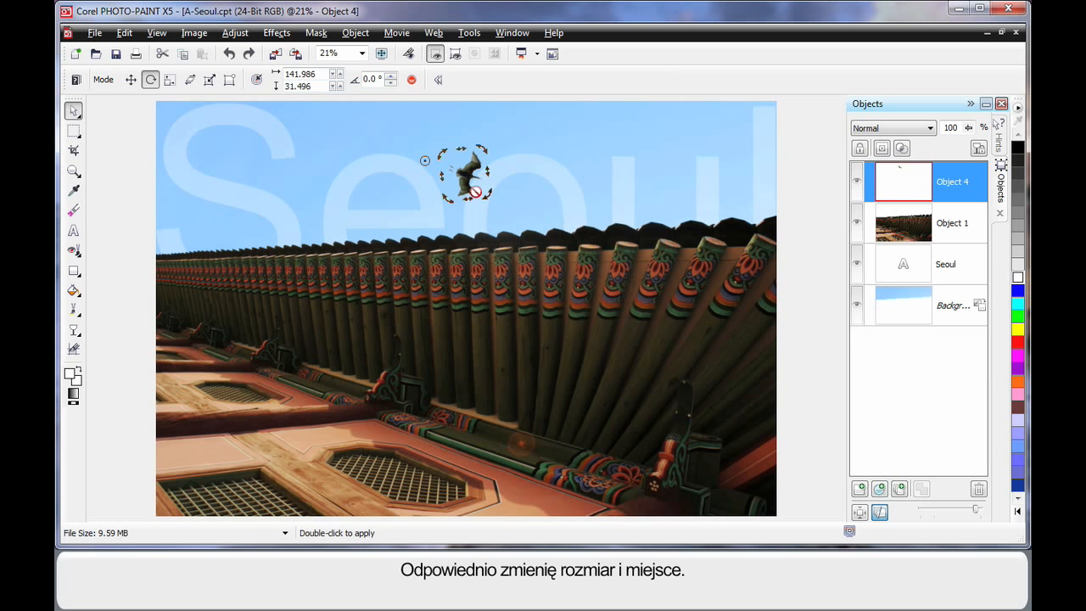
left_click(470, 186)
double_click(470, 187)
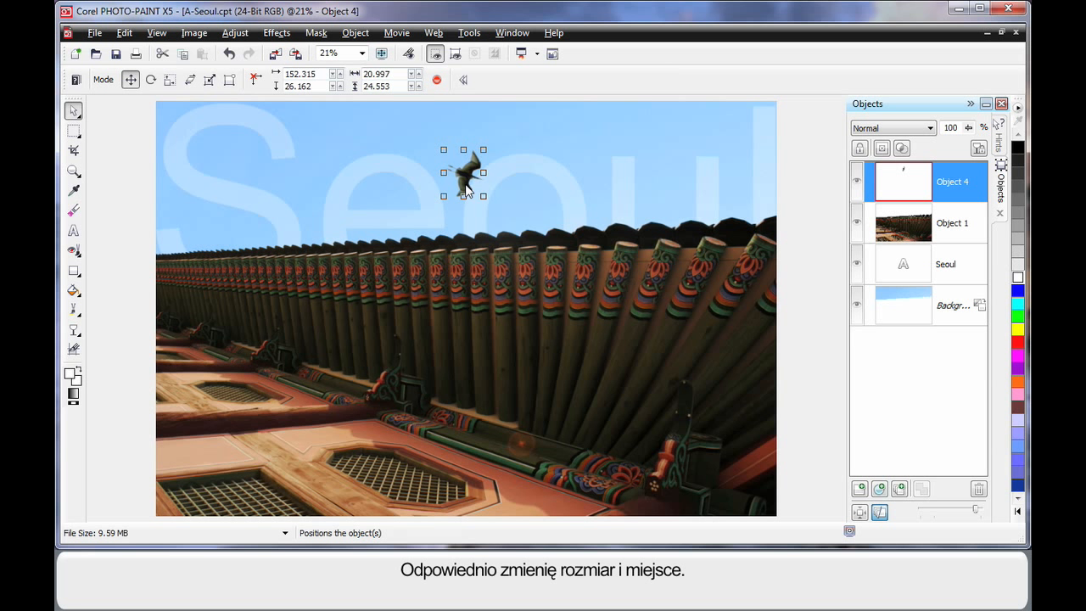
- Enlarge the bird to about 41 by 48 mm, position it between the "e" and "o" of Seoul, apply the change and deselect it
left_click_drag(483, 196, 452, 168)
left_click_drag(487, 212, 485, 212)
left_click_drag(453, 170, 454, 176)
right_click(454, 175)
left_click(494, 187)
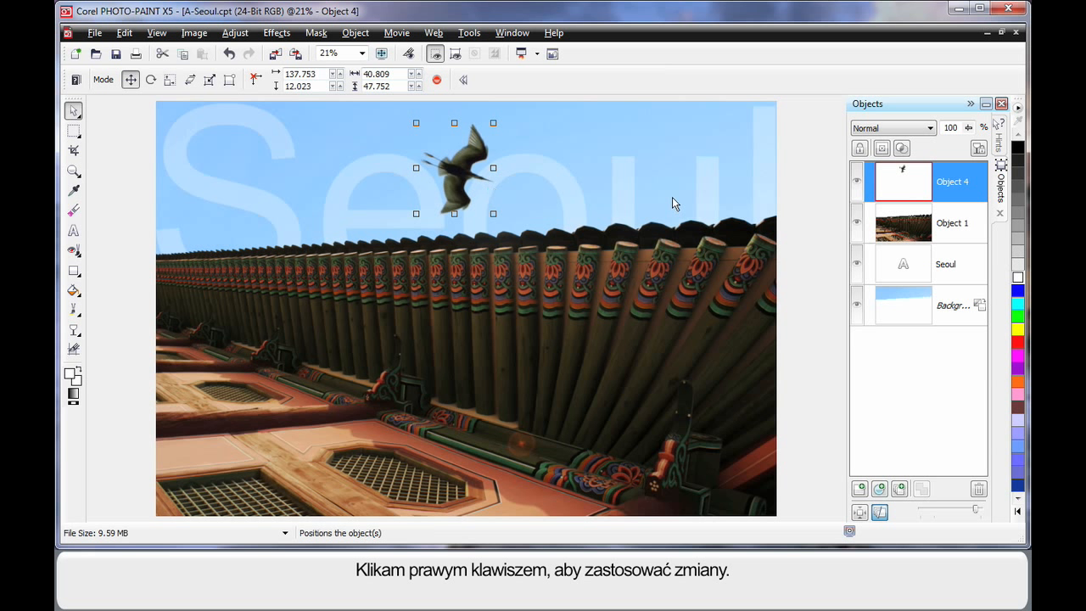
key("Escape")
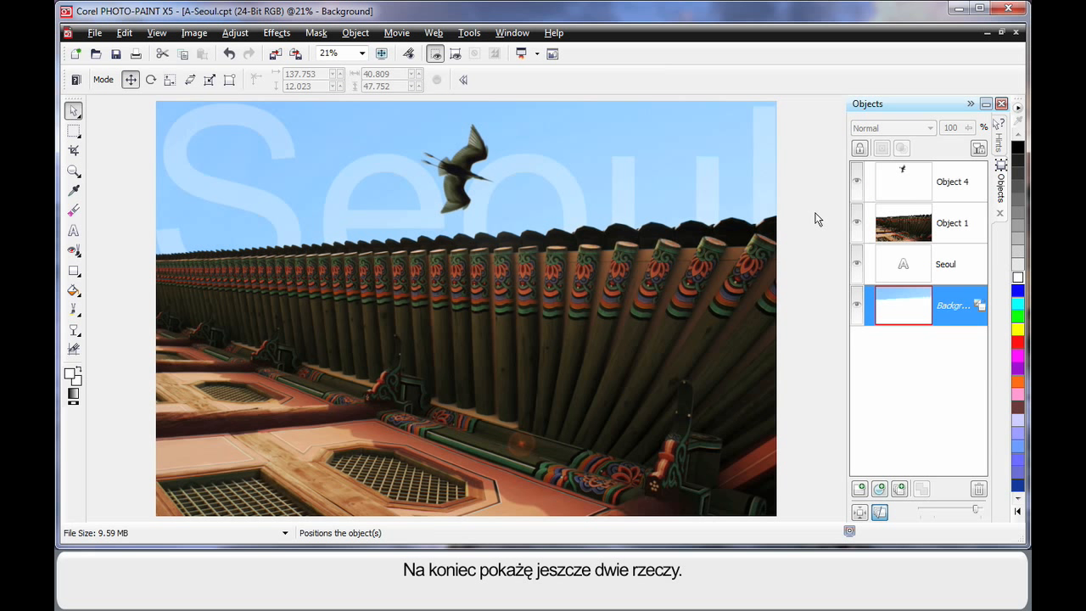
- Group the bird and building objects, inspect the group's contents, and deselect the group
left_click(922, 180)
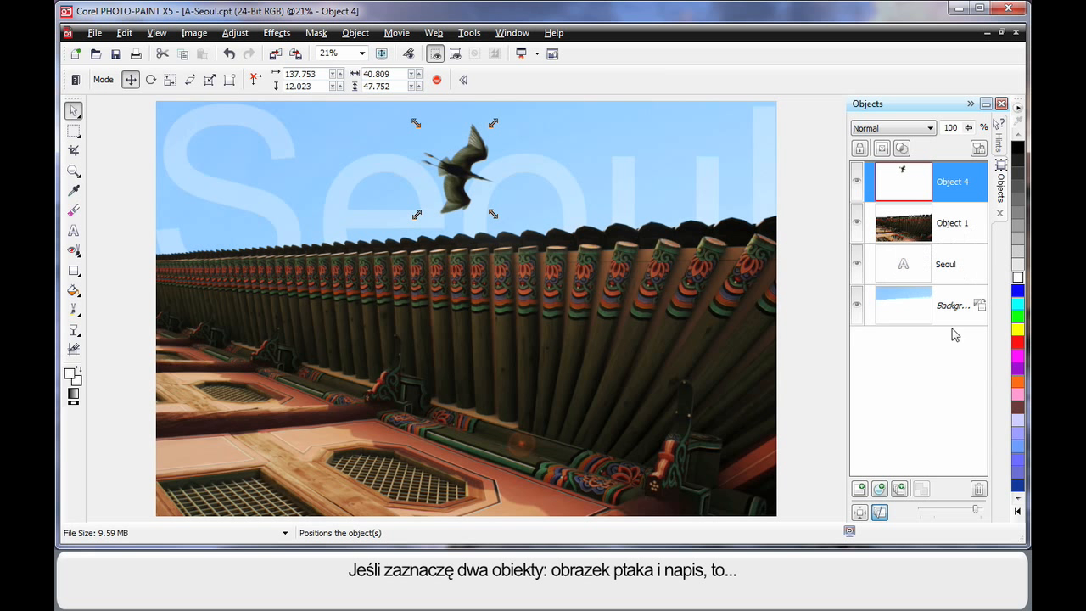
left_click(905, 226, "shift")
right_click(906, 226)
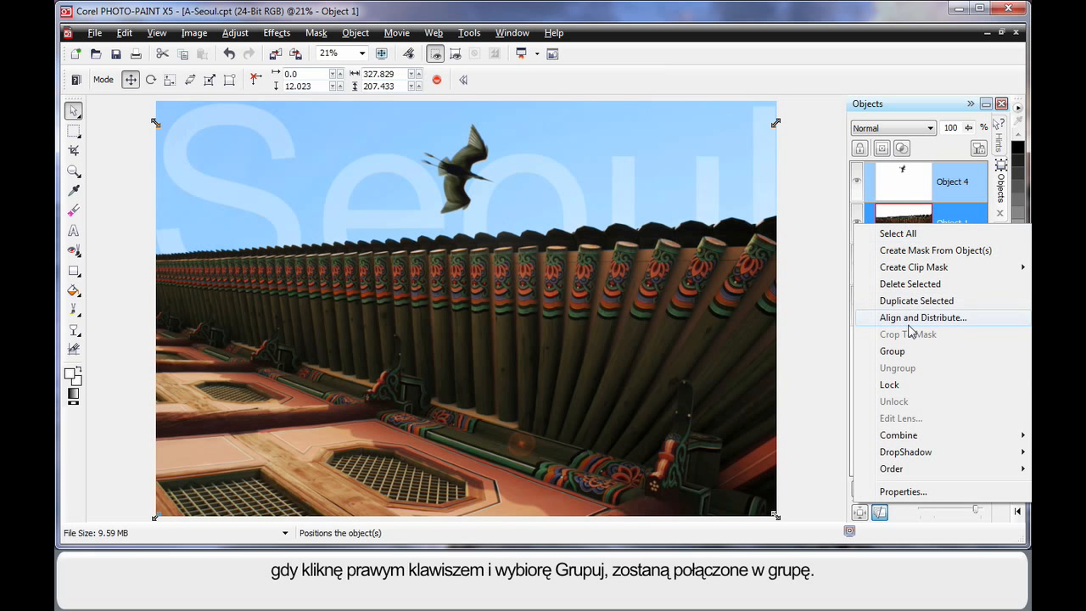
left_click(891, 350)
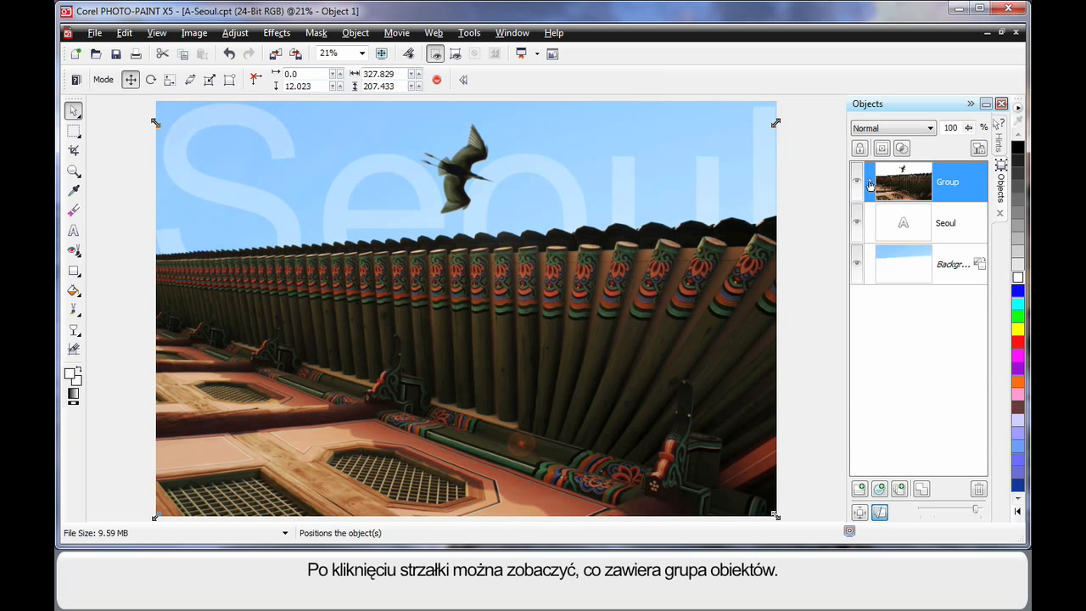
left_click(870, 185)
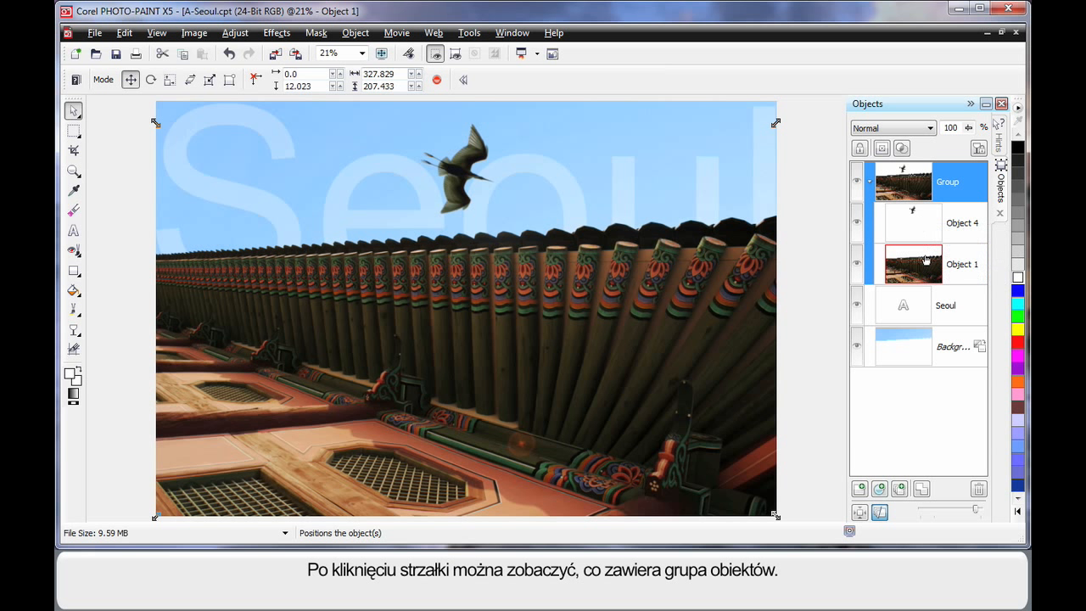
left_click(870, 182)
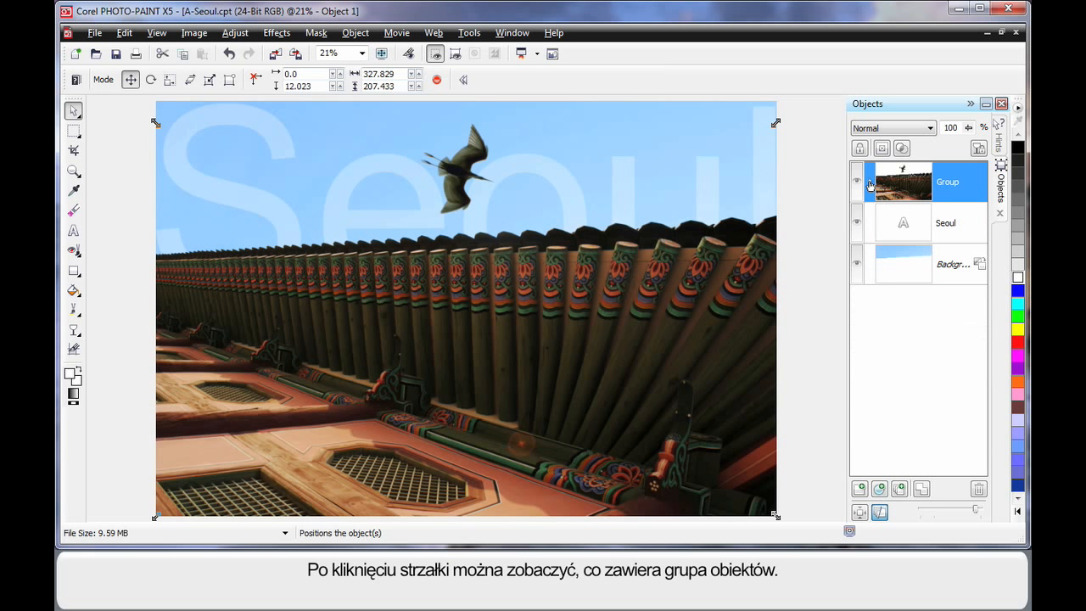
left_click(809, 261)
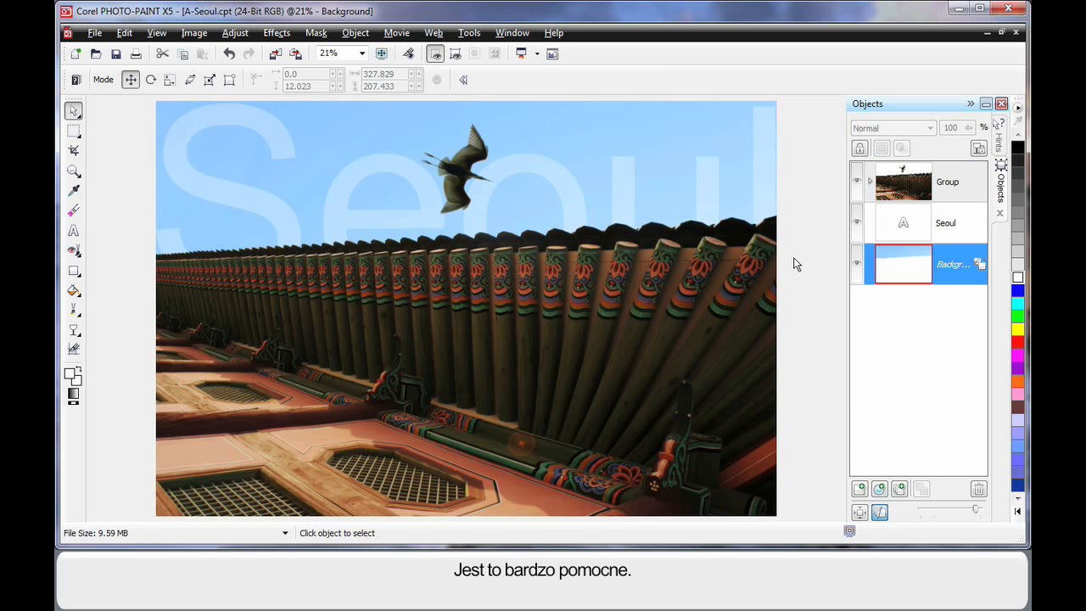
- Rotate the whole image 90° counterclockwise back to portrait and fit it to the window
left_click(194, 34)
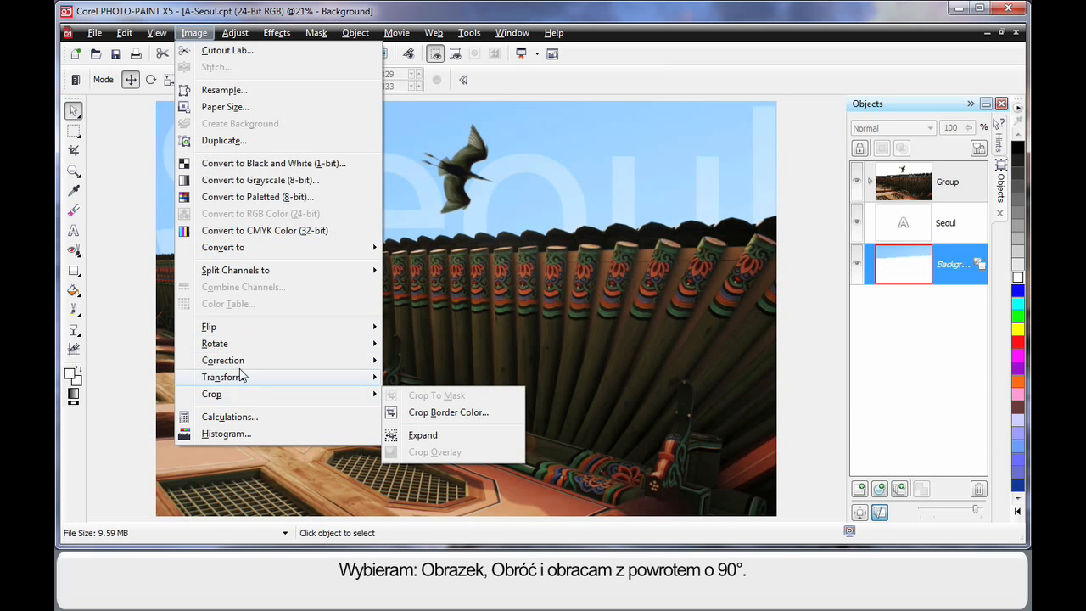
mouse_move(244, 348)
left_click(455, 368)
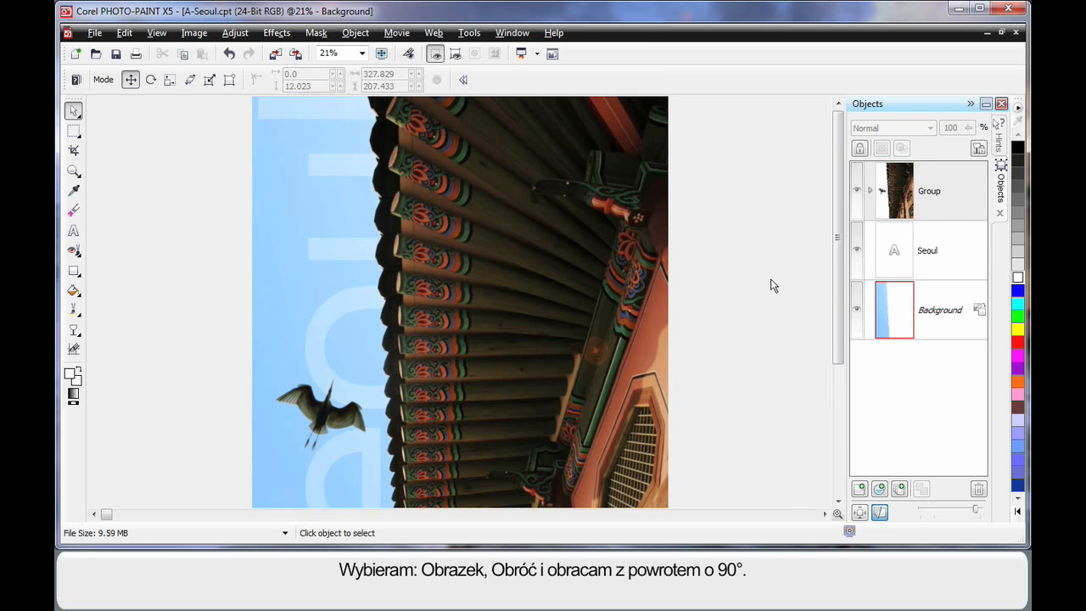
key("F4")
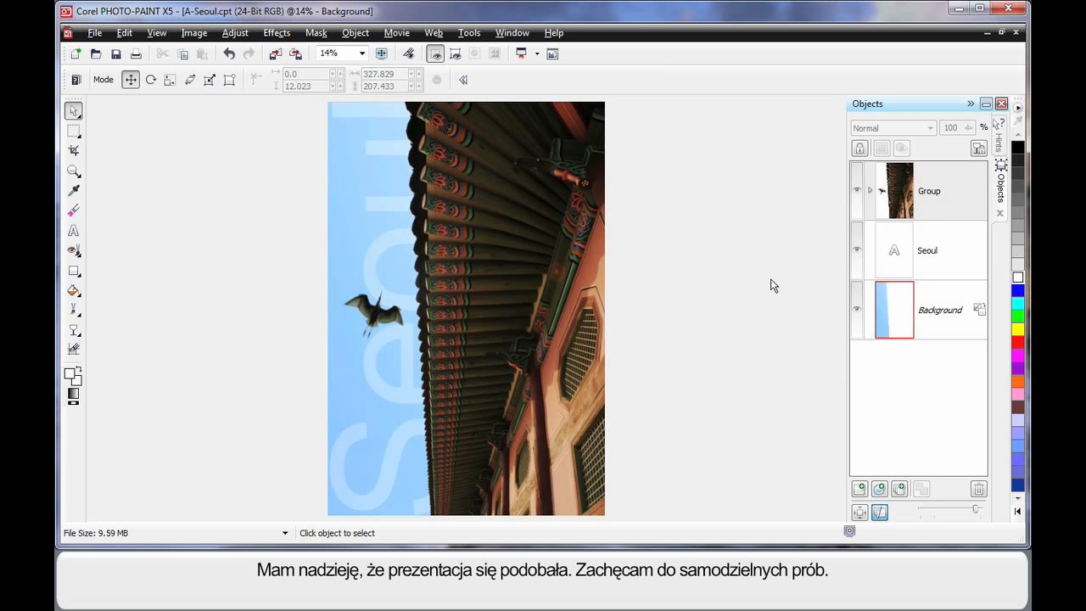